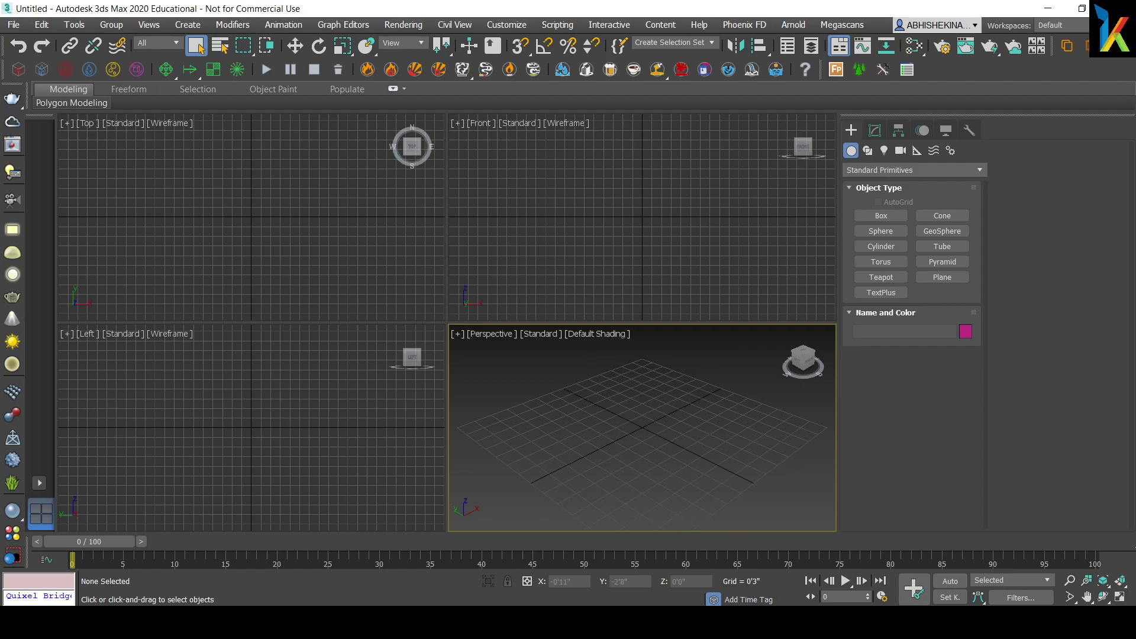
Switch to AutoCAD and examine the wall floor plan in Test for 2022.dwg, selecting all its lines and clearing the selection.
click(740, 623)
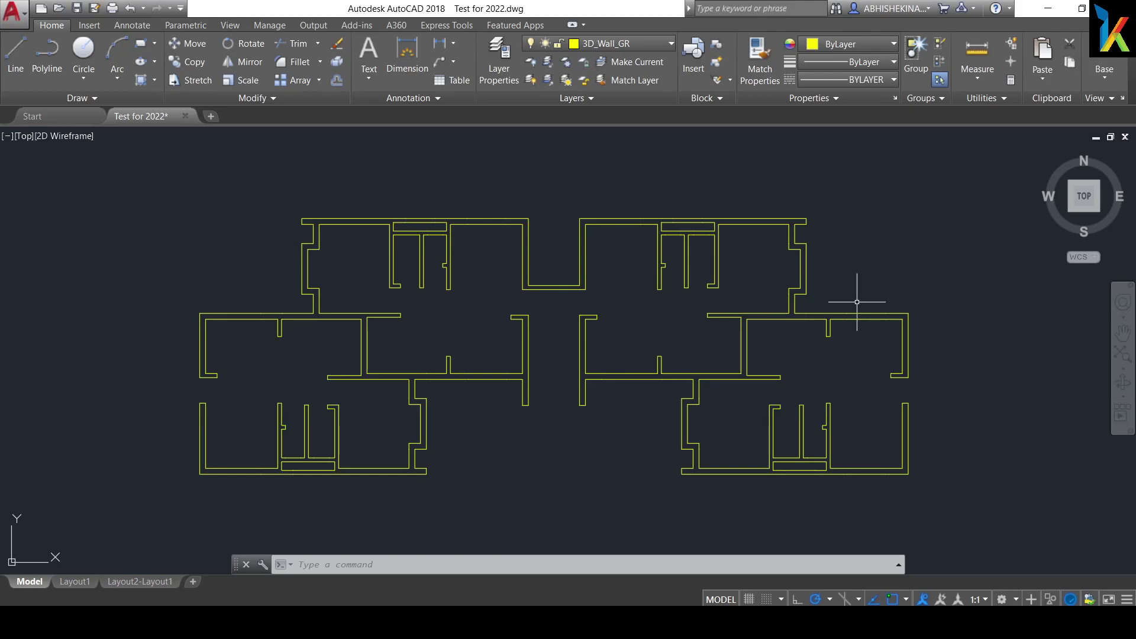
key(ctrl+a)
mouse_move(681, 379)
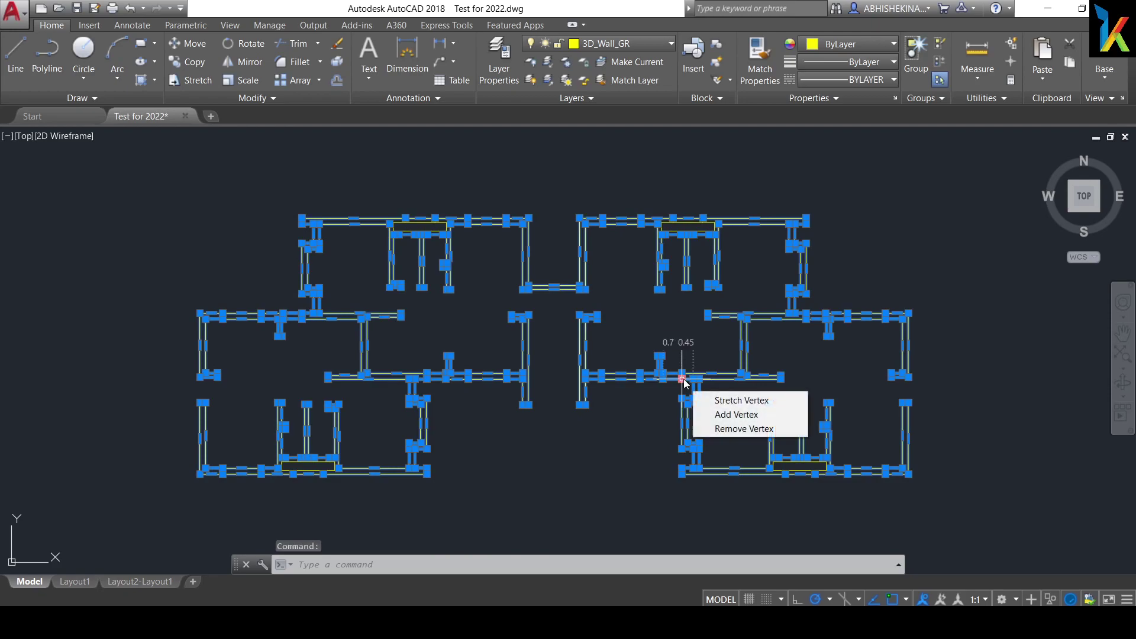
key(Escape)
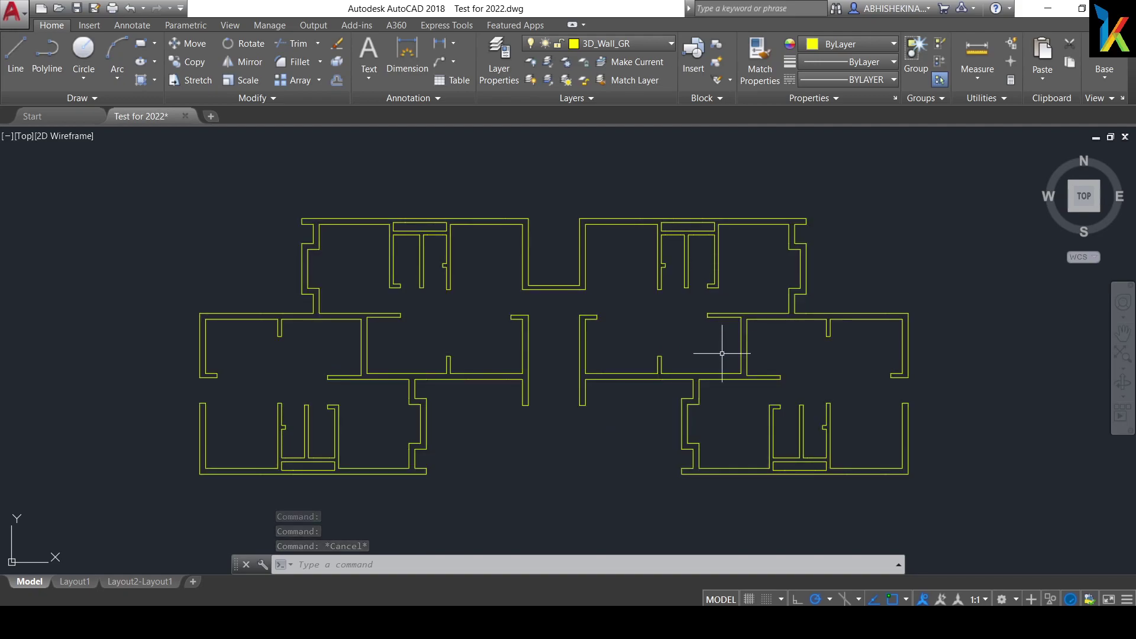
mouse_move(602, 409)
middle_down()
mouse_move(608, 359)
mouse_move(609, 401)
mouse_move(623, 406)
middle_up()
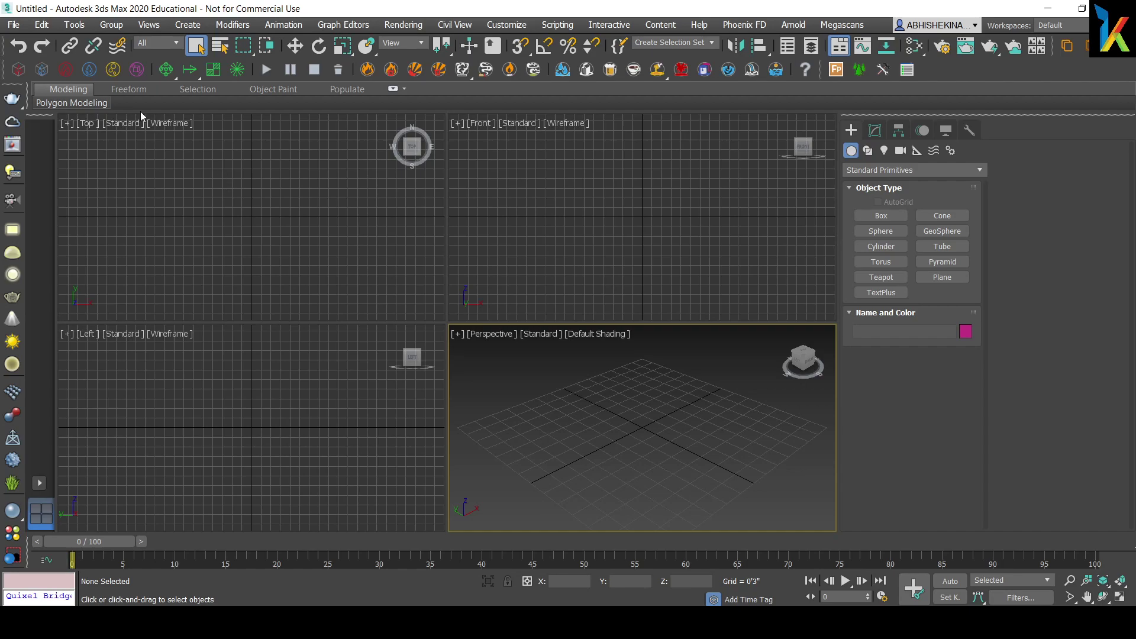
Switch to 3ds Max and import the Test for 2022 DWG file, merging with the current scene and deriving objects by layer.
click(13, 25)
mouse_move(60, 215)
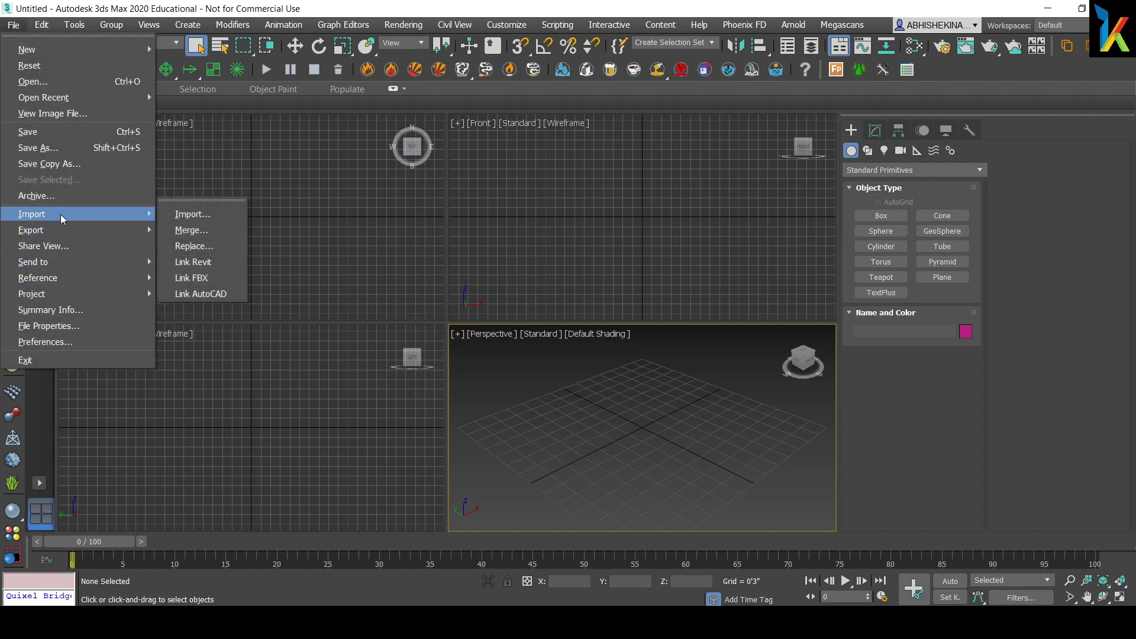
click(193, 214)
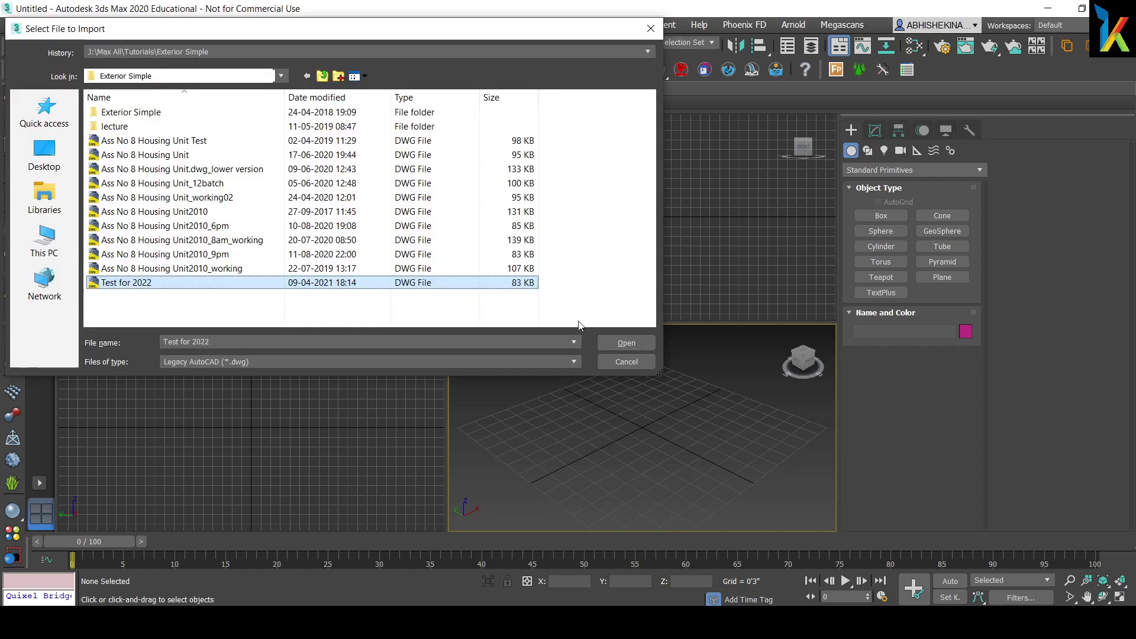
click(316, 364)
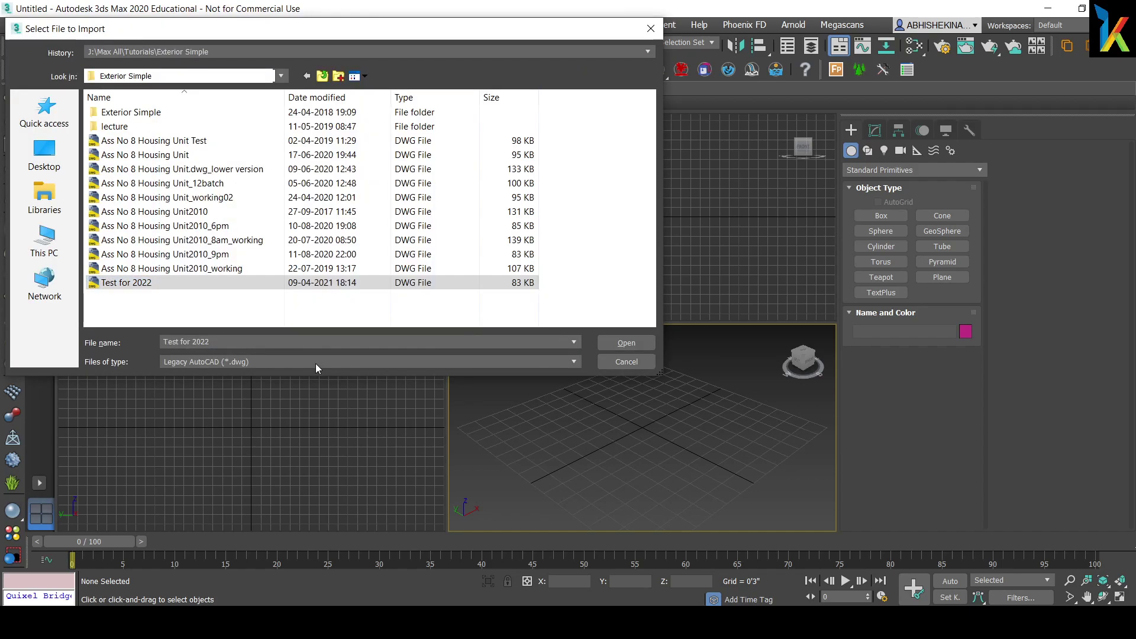
click(142, 284)
click(617, 338)
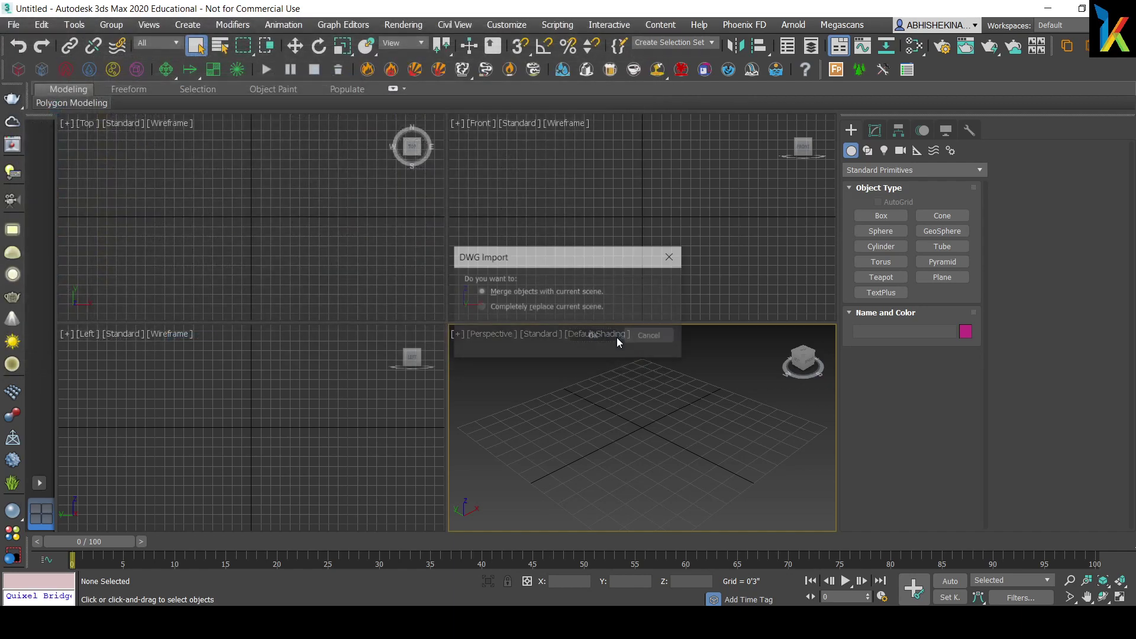
click(594, 337)
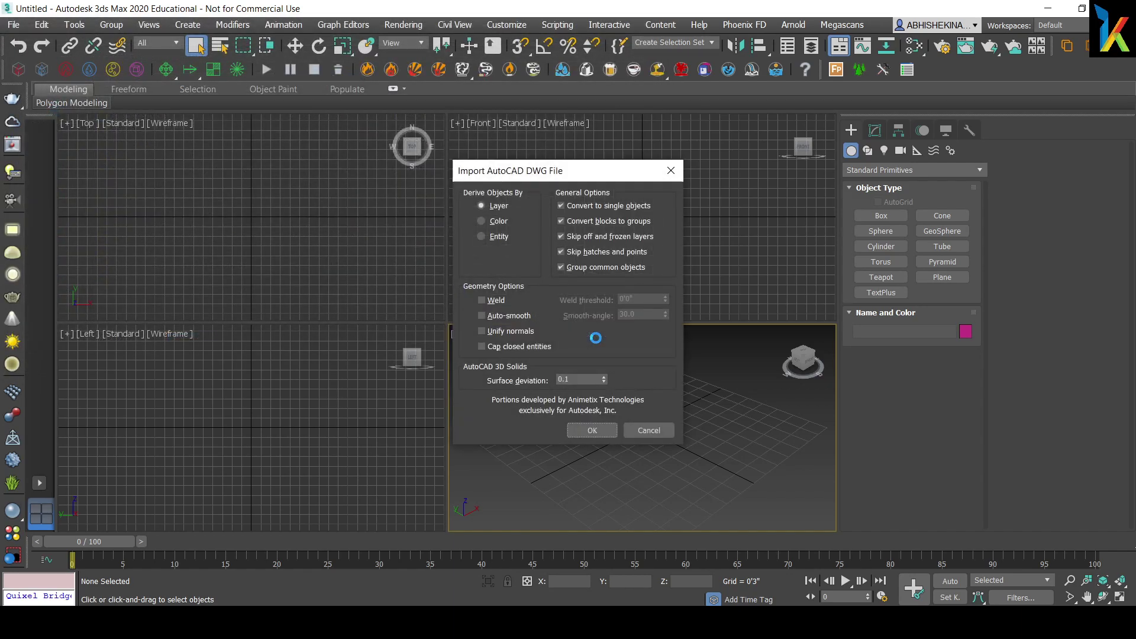
click(583, 432)
Maximize the perspective view and apply an Extrude modifier with an amount of 2" to the imported wall spline.
click(624, 448)
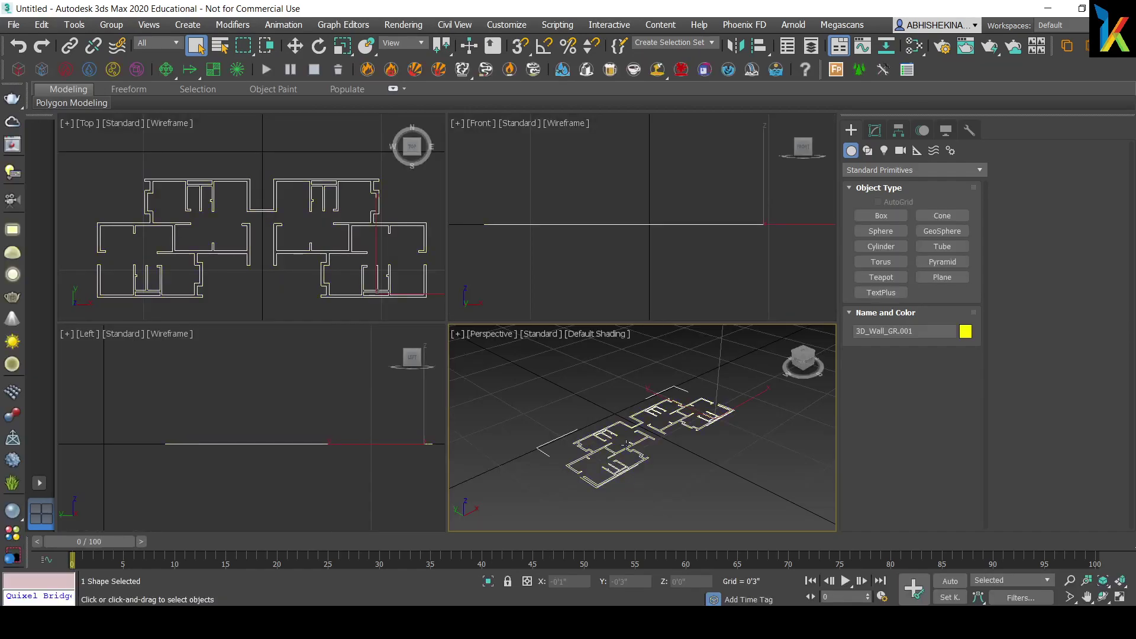
key(alt+w)
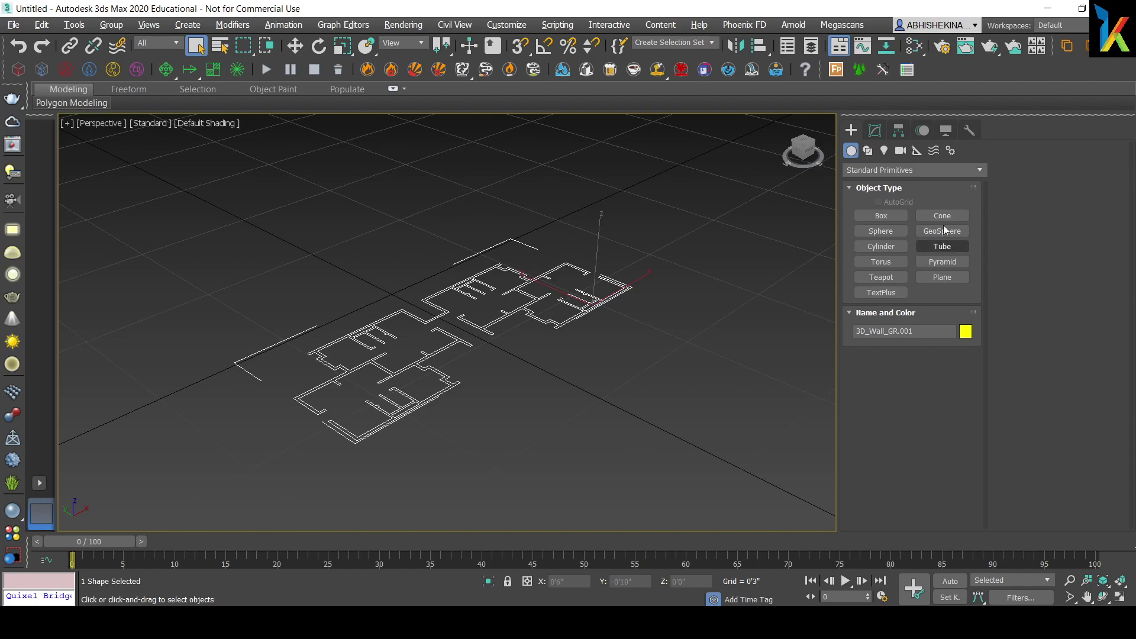
click(875, 131)
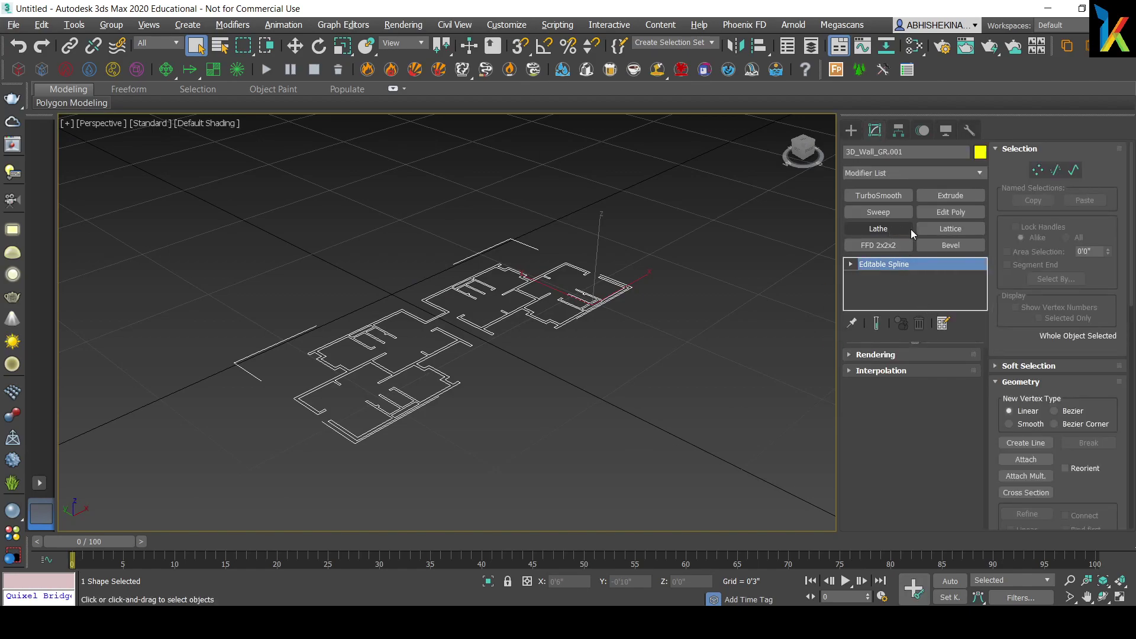
click(951, 197)
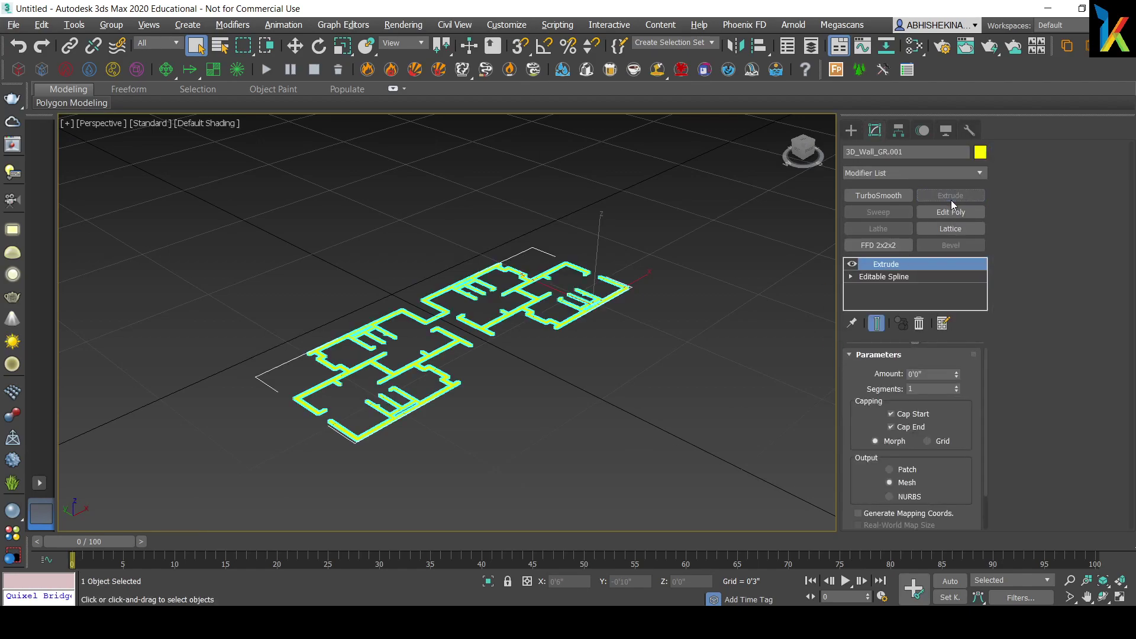
scroll(551, 305, up, 4)
scroll(637, 348, up, 6)
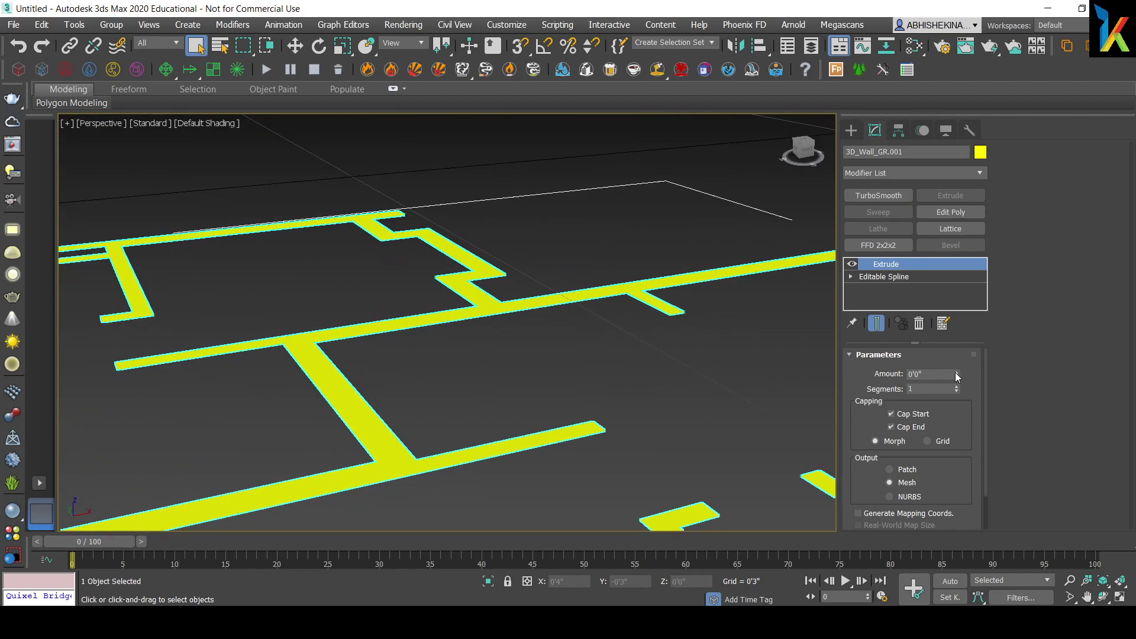
drag(955, 372, 955, 366)
key(z)
scroll(655, 360, up, 4)
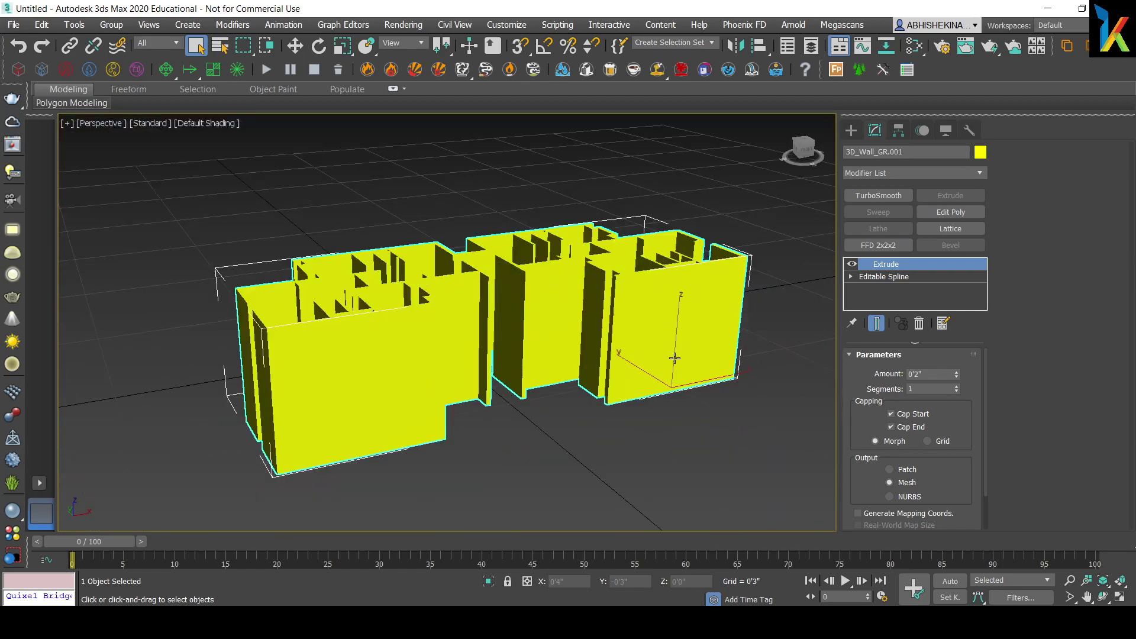
Set the walls' extrusion amount to 1, reduce it to 0.7, and display edged faces in the perspective view.
text(1)
key(Return)
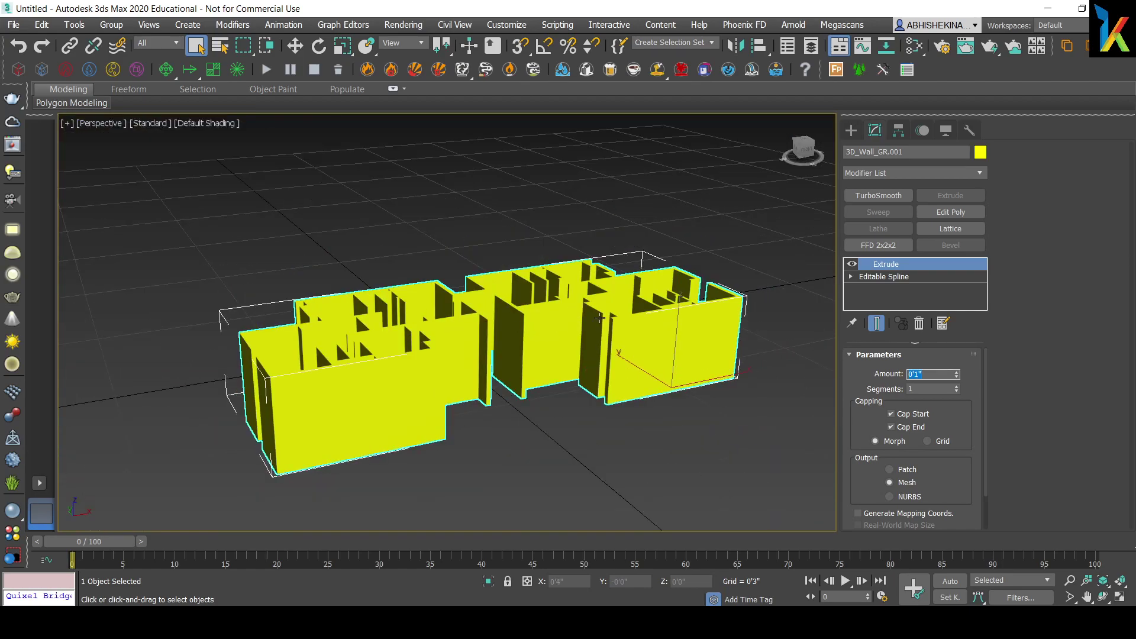
text(0.7)
key(Return)
key(F4)
scroll(599, 371, up, 5)
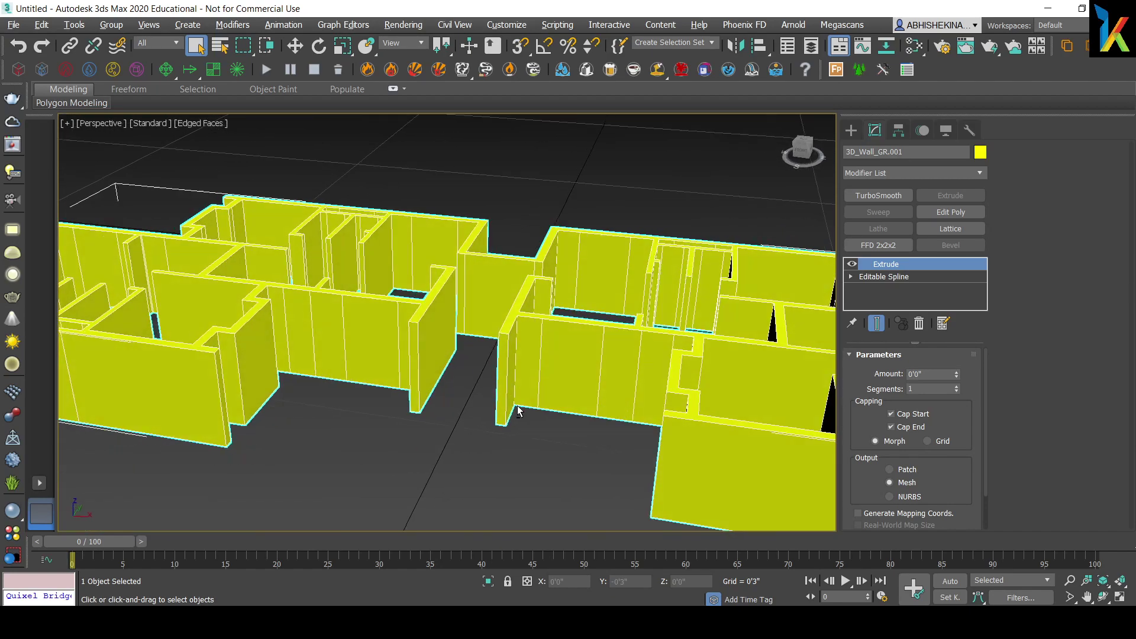
scroll(384, 319, down, 2)
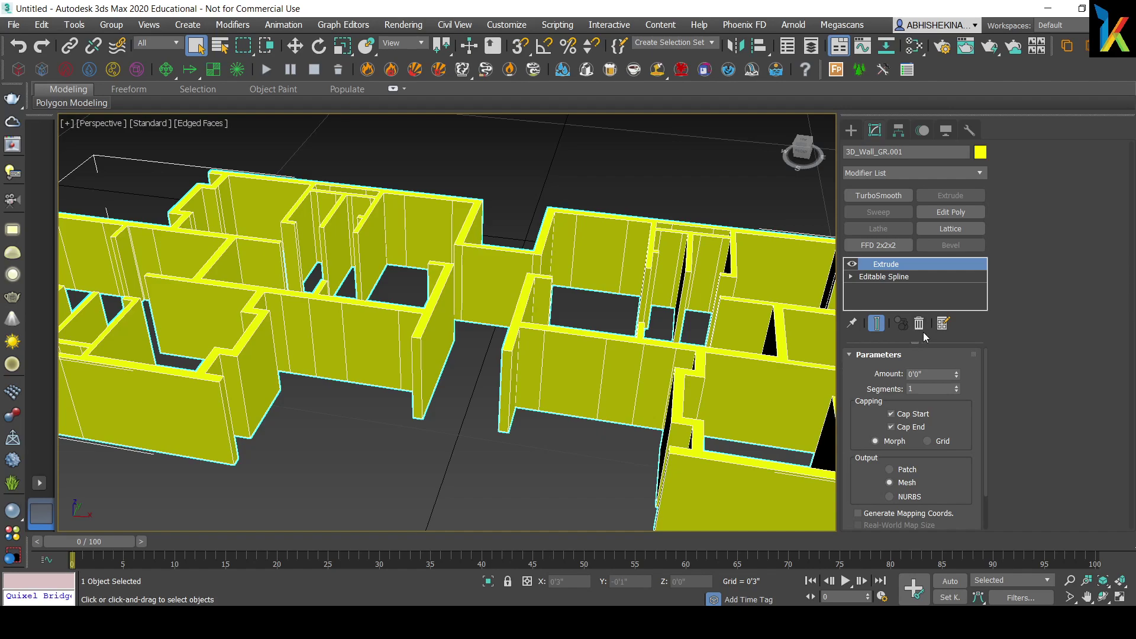
alt+middle_drag(483, 399, 471, 379)
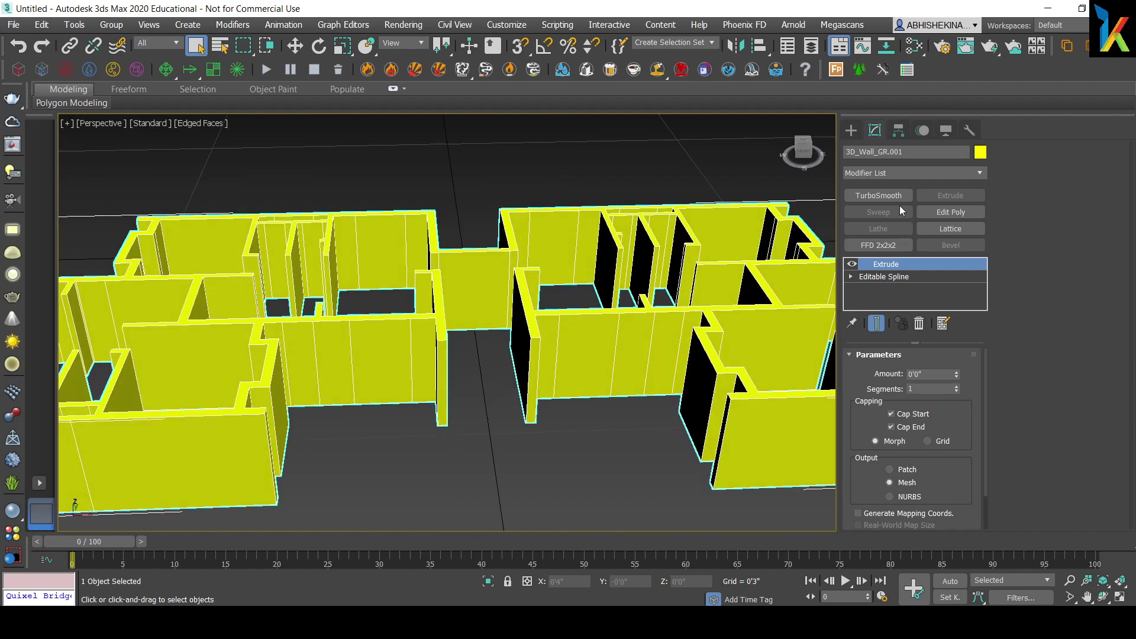
Create a window-sized box in the front view, within the wall height near one end of the building.
click(851, 130)
click(881, 216)
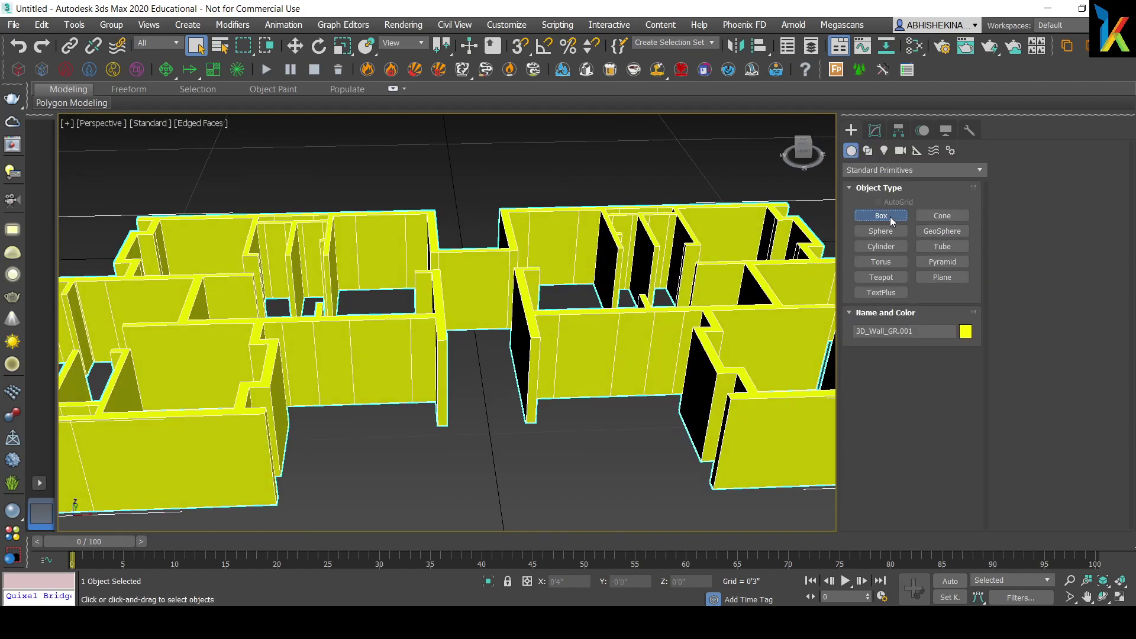
key(f)
middle_drag(355, 323, 549, 338)
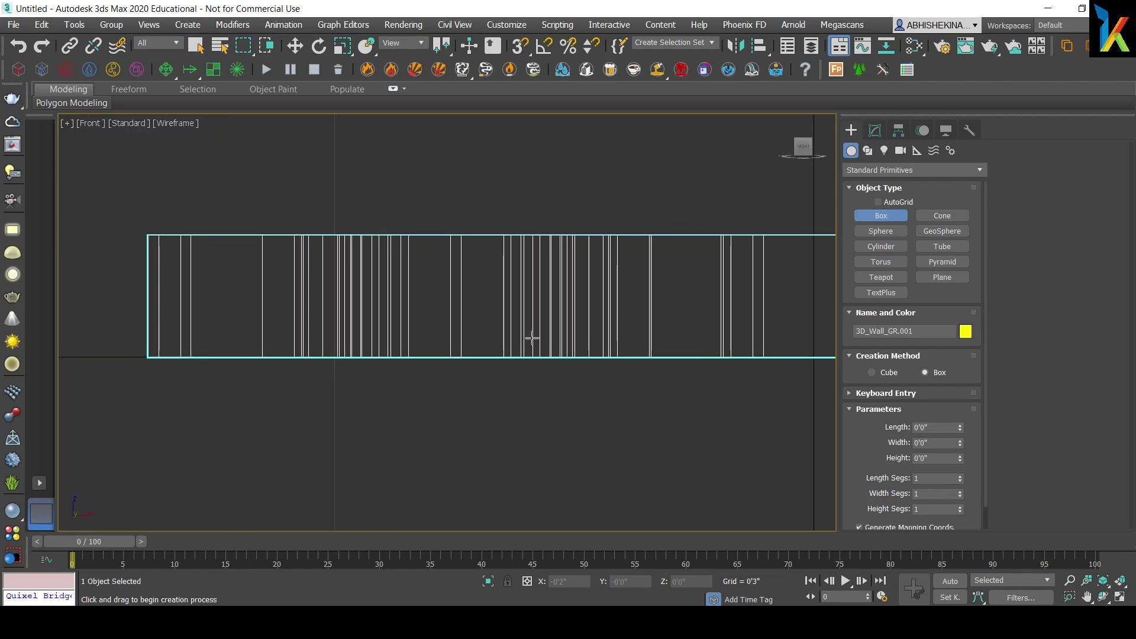
drag(195, 263, 258, 320)
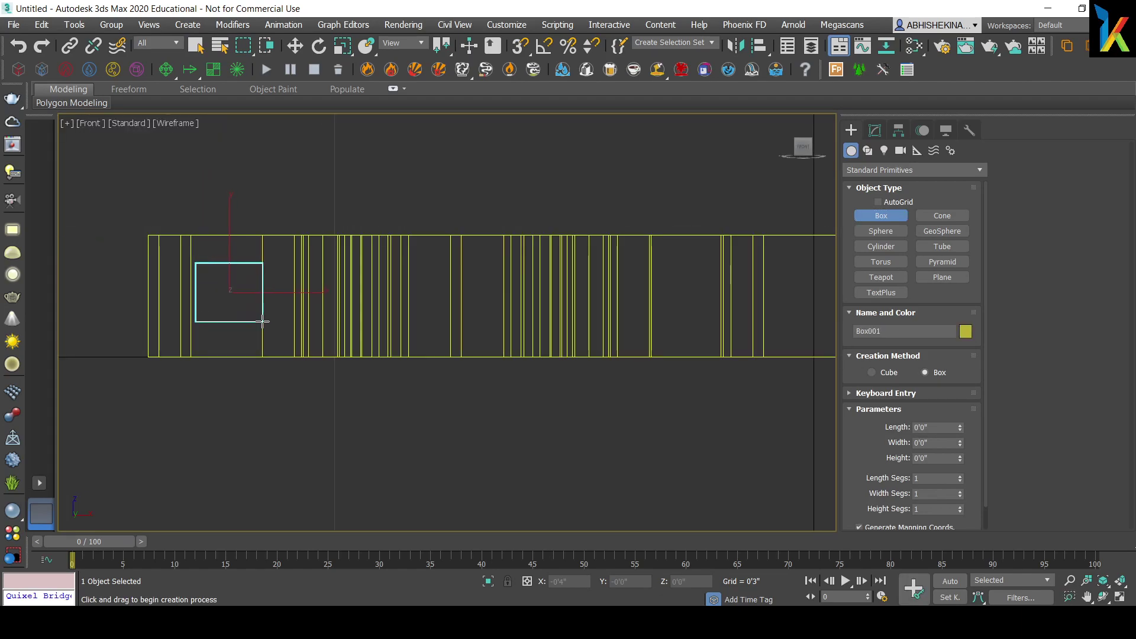
click(261, 294)
Move the box in the perspective view so it passes through the outer wall of the near wing.
key(p)
scroll(261, 292, down, 3)
alt+middle_drag(261, 292, 531, 207)
right_click(444, 223)
right_click(530, 207)
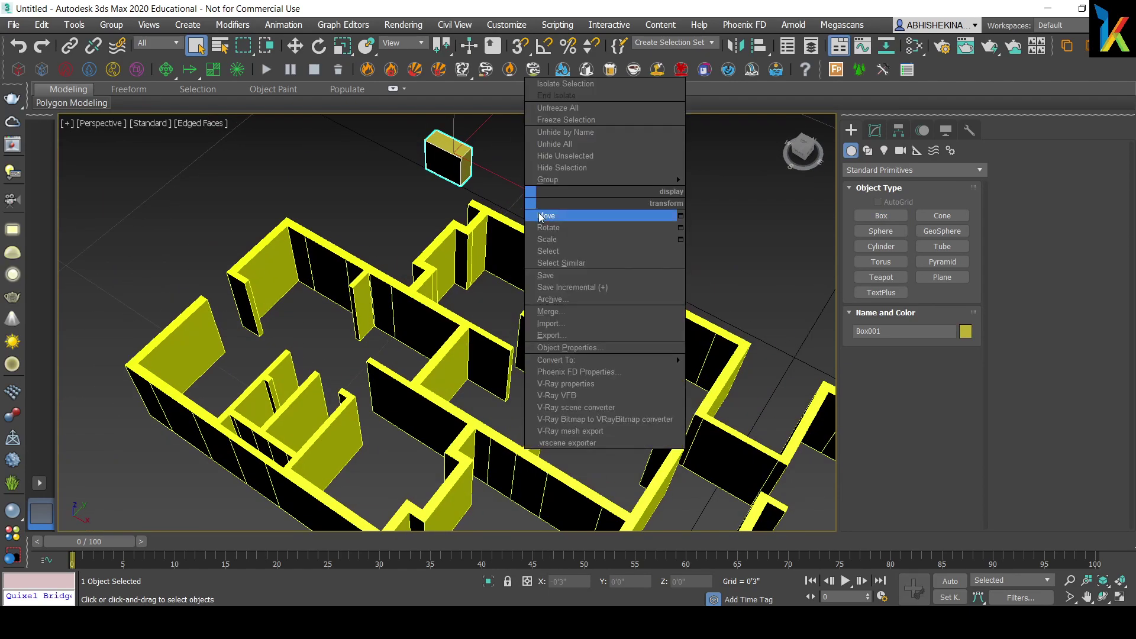
click(550, 216)
scroll(533, 237, down, 3)
drag(480, 177, 332, 274)
Clone the box as one copy further along the same outer wall, at the second window position.
scroll(327, 345, up, 4)
alt+middle_drag(327, 345, 441, 290)
shift+drag(440, 290, 695, 258)
click(572, 371)
scroll(414, 391, down, 4)
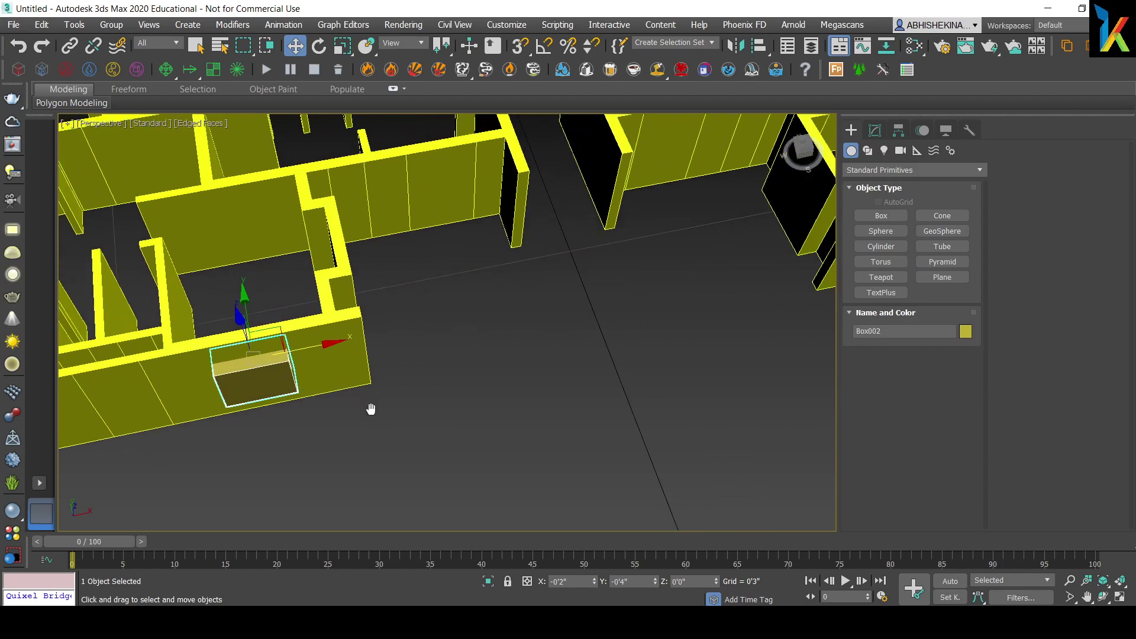
Clone the second box as one copy onto the opposite wing's outer wall, and check that the boxes pass through the walls.
middle_drag(503, 386, 246, 376)
shift+drag(238, 374, 716, 357)
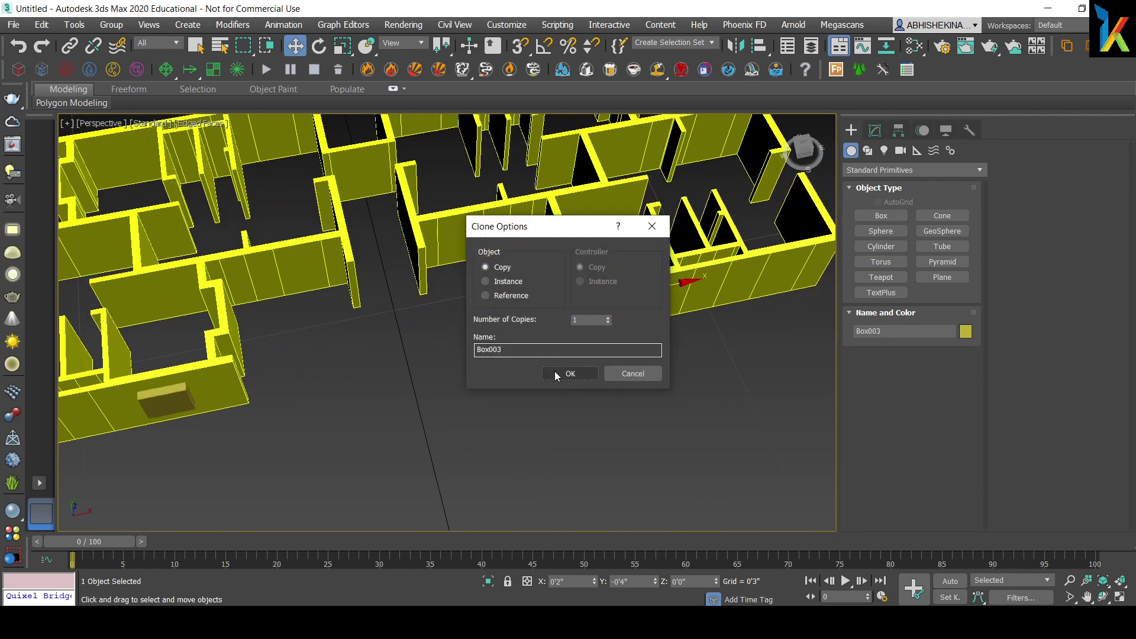
key(Return)
mouse_move(679, 367)
alt+middle_down()
mouse_move(512, 356)
mouse_move(520, 354)
alt+middle_up()
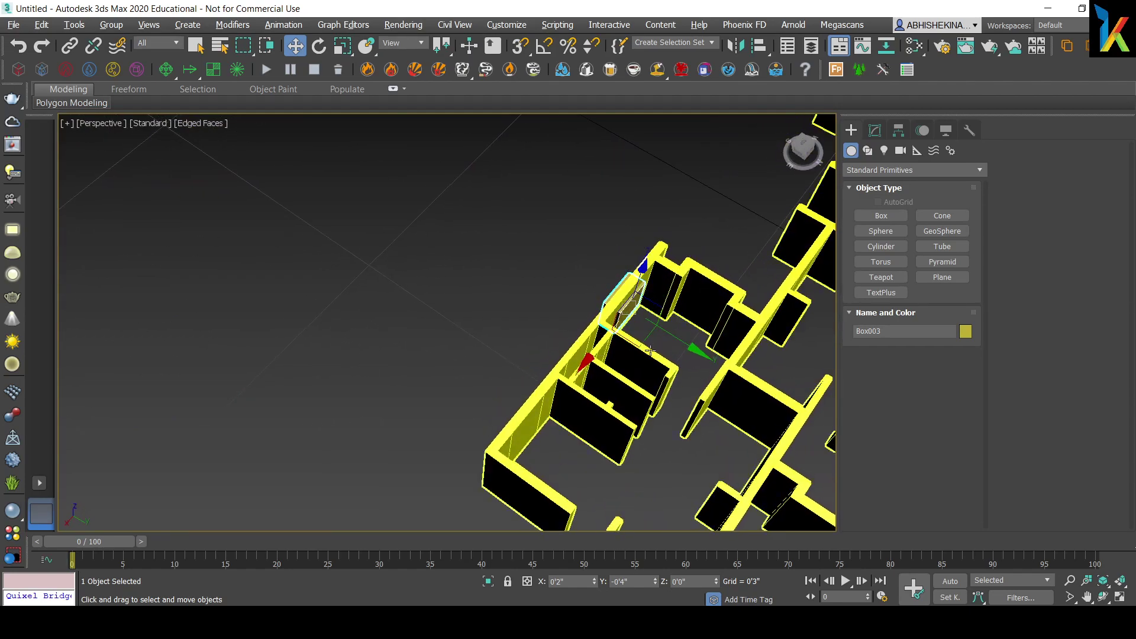
scroll(694, 347, down, 8)
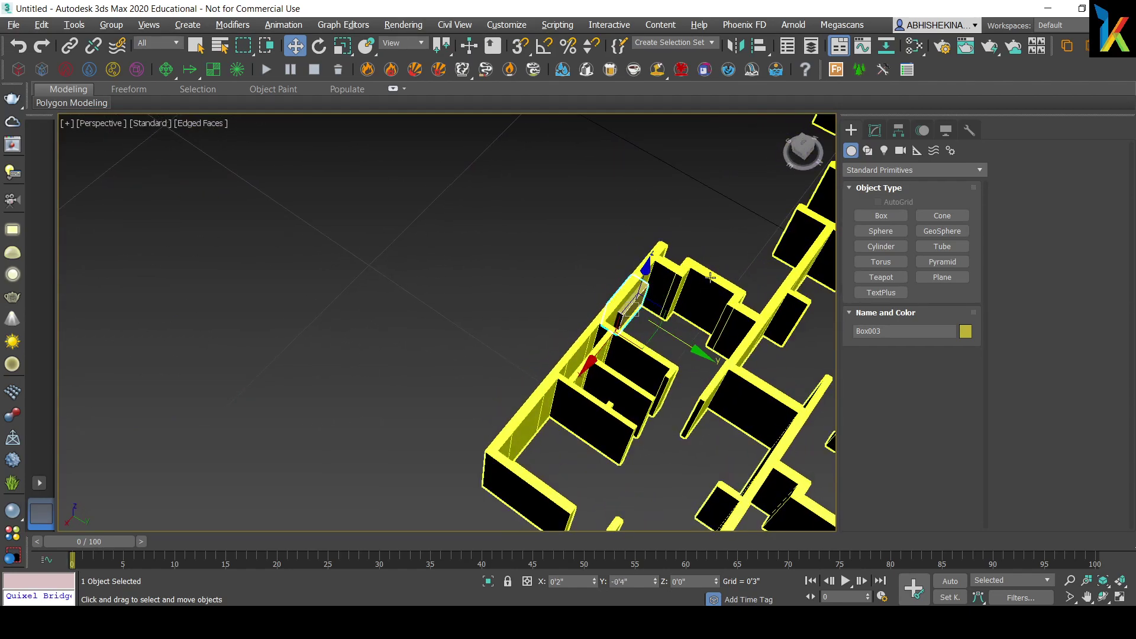
scroll(367, 314, up, 6)
click(366, 314)
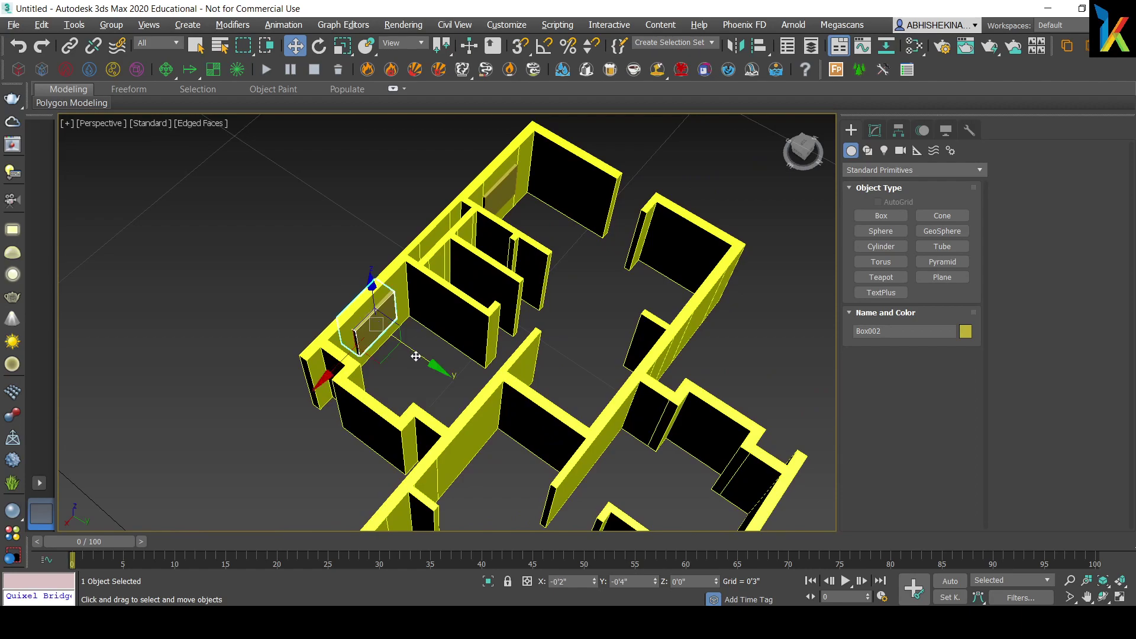
click(502, 188)
alt+middle_drag(557, 235, 506, 361)
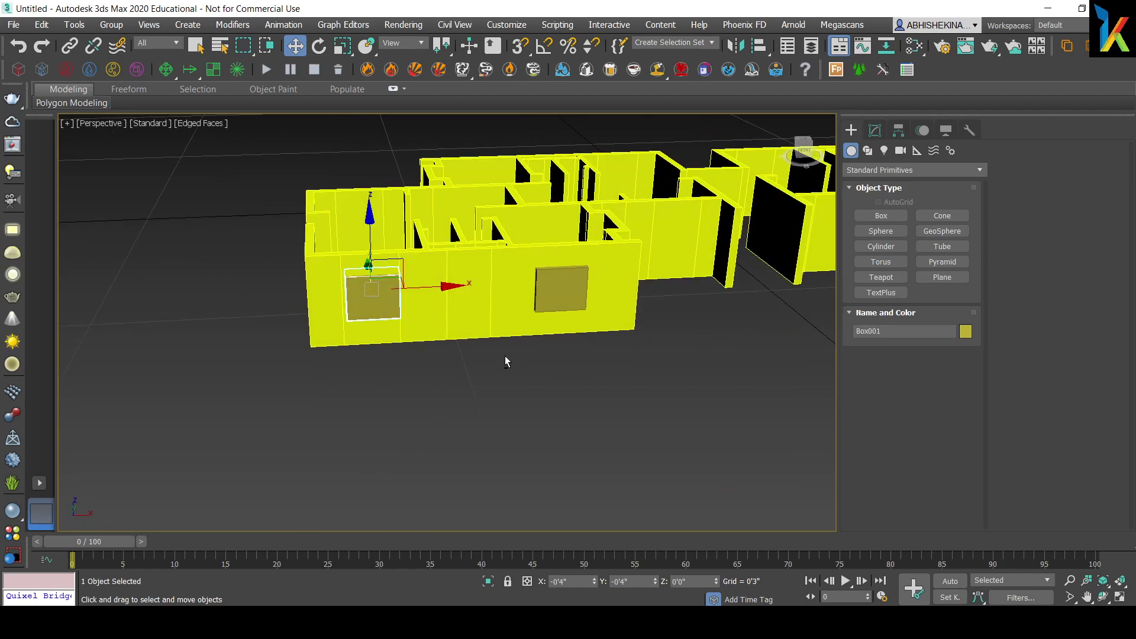
Select the extruded walls and use ProBoolean Subtraction to cut out the two window boxes on the near wing.
click(514, 326)
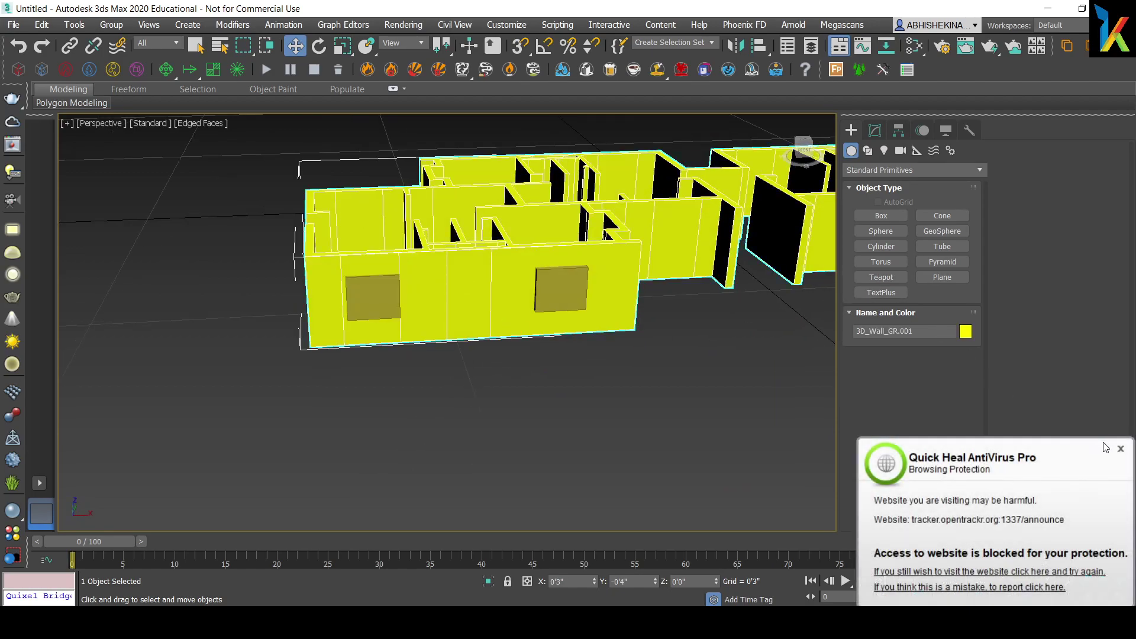
click(1120, 448)
click(879, 170)
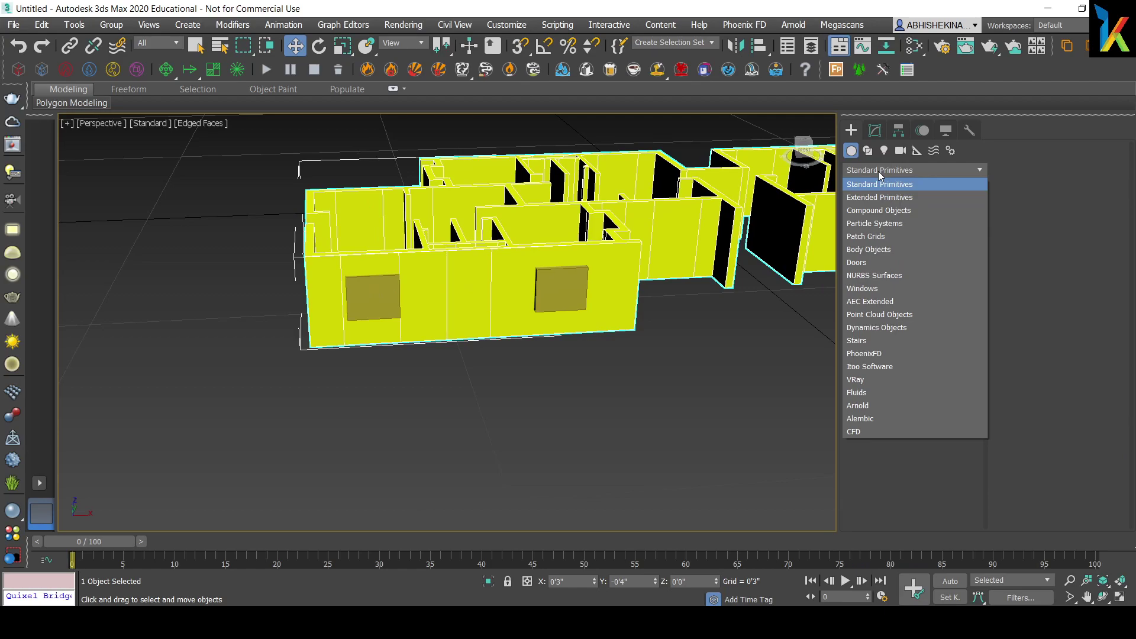
click(875, 214)
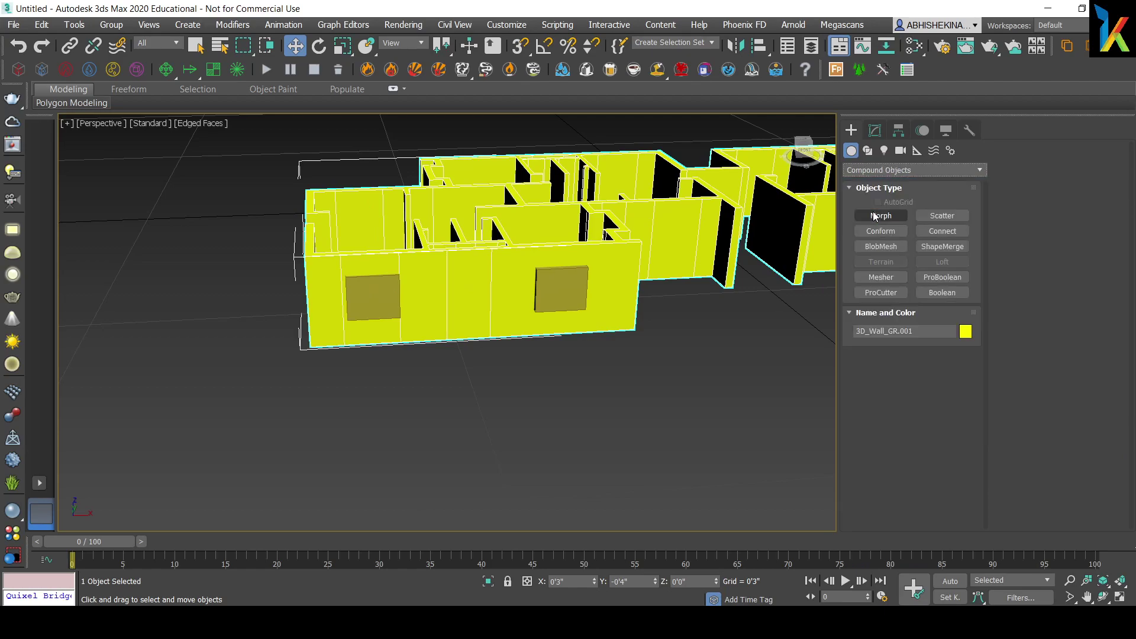
click(945, 278)
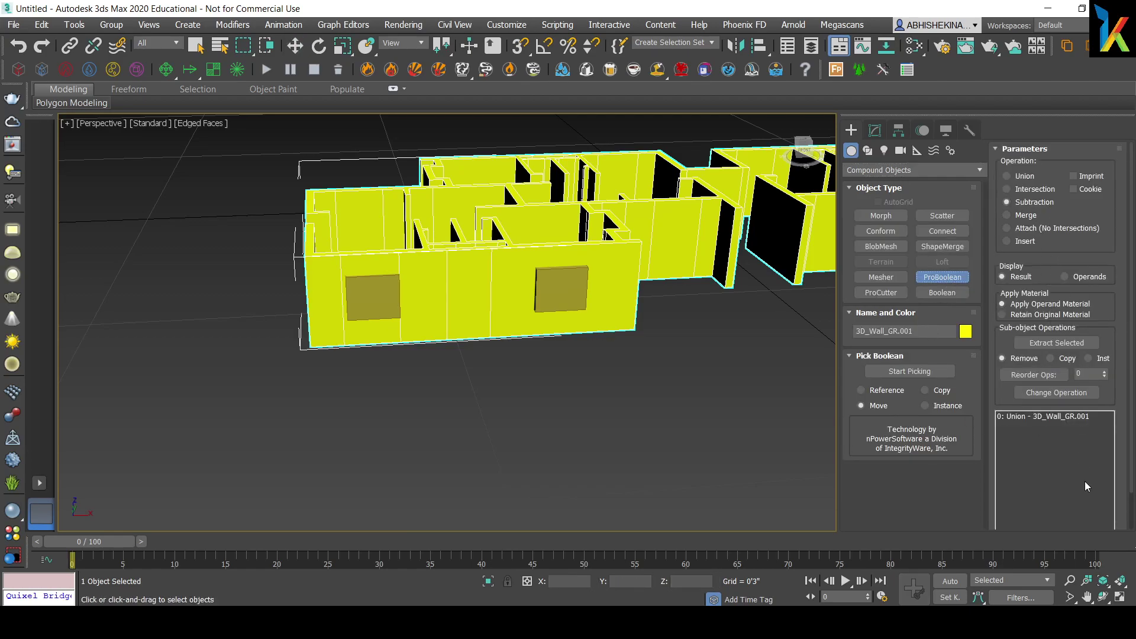
click(910, 371)
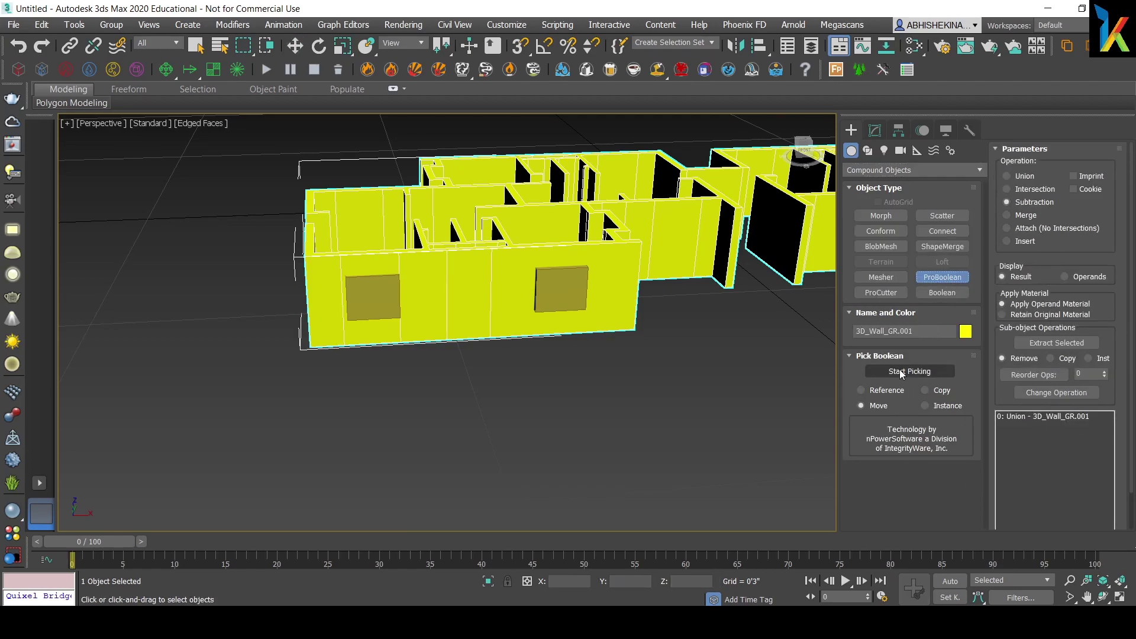
click(350, 288)
click(562, 299)
Subtract the remaining window box from the opposite wing's outer wall, finish the ProBoolean, and check the openings.
alt+middle_drag(562, 299, 645, 331)
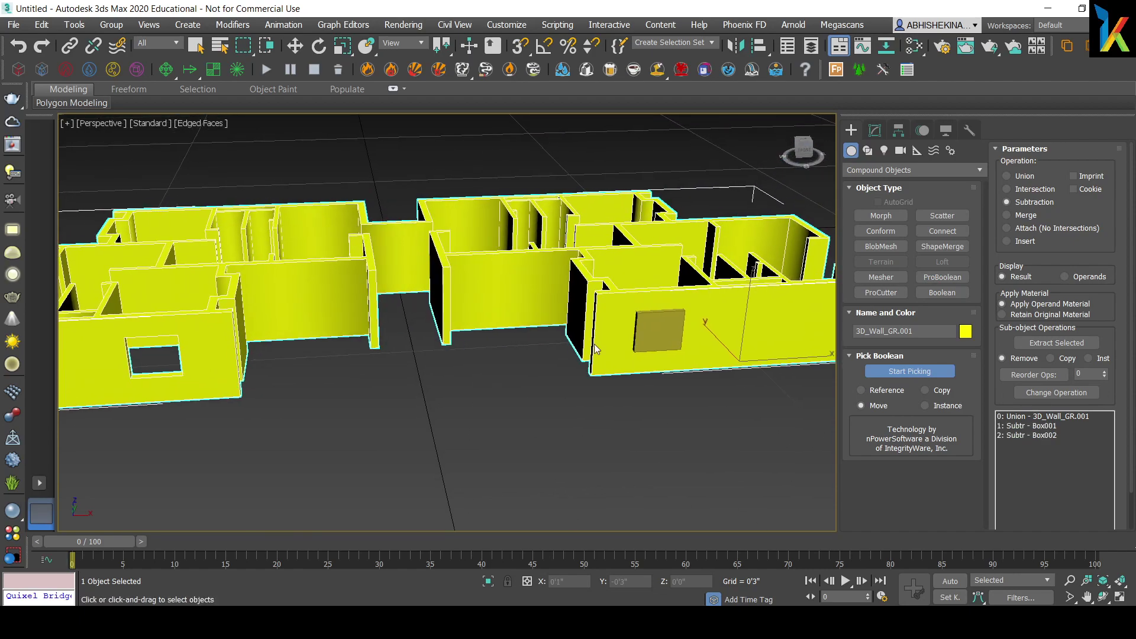
click(652, 339)
key(w)
alt+middle_drag(505, 400, 364, 462)
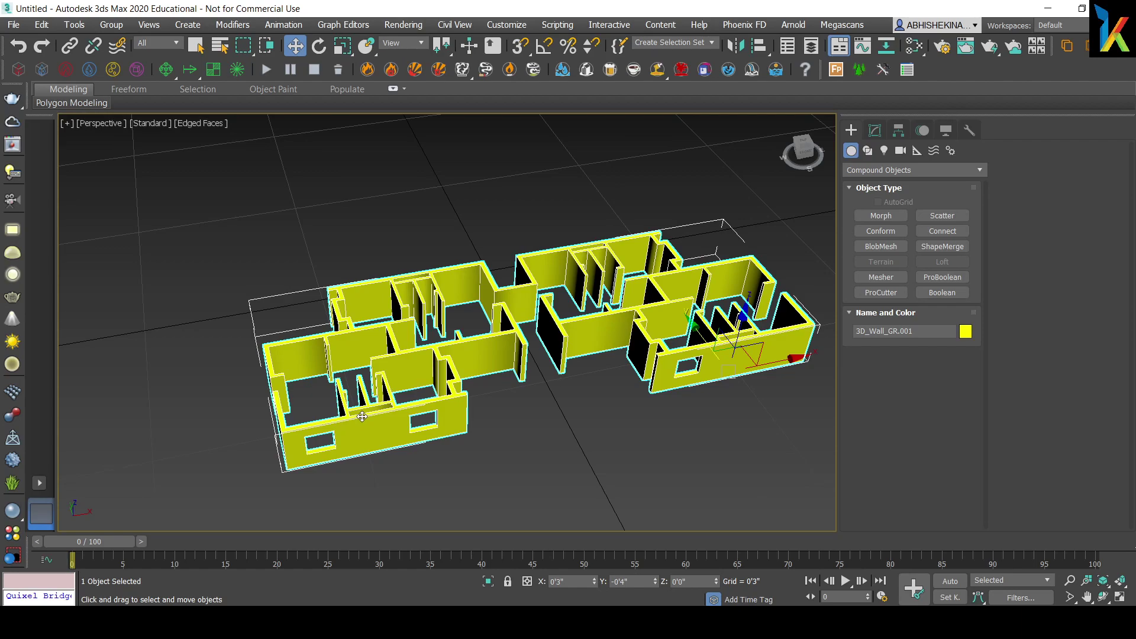
alt+middle_drag(548, 387, 525, 421)
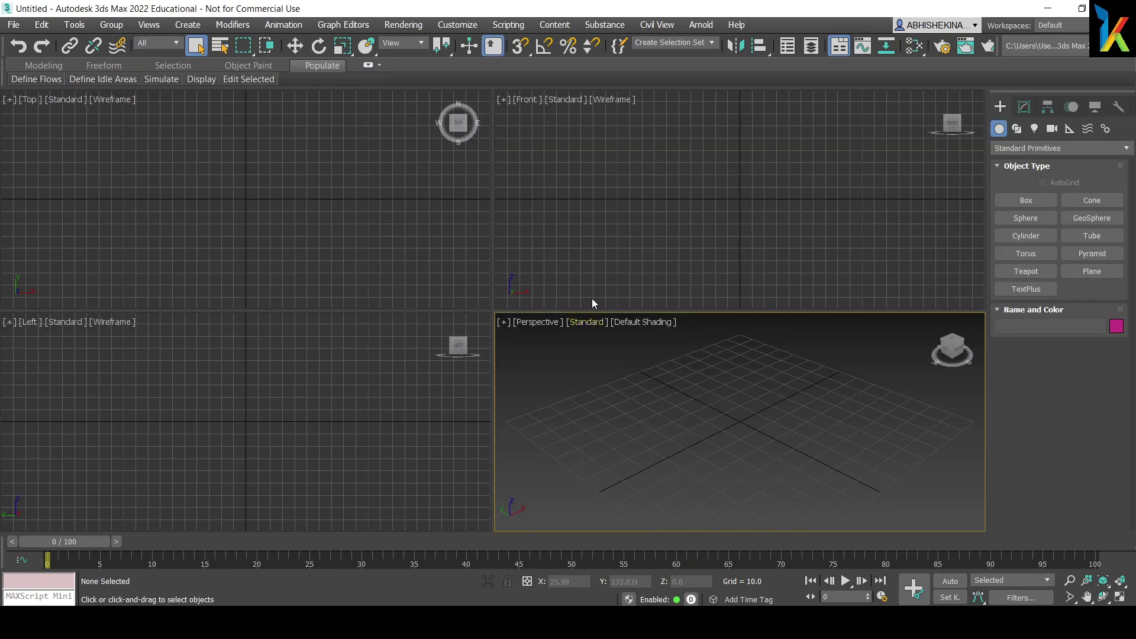
In 3ds Max 2022, import the "Test for 2022" drawing as Legacy AutoCAD (*.dwg) and maximize the perspective view.
click(13, 25)
mouse_move(26, 212)
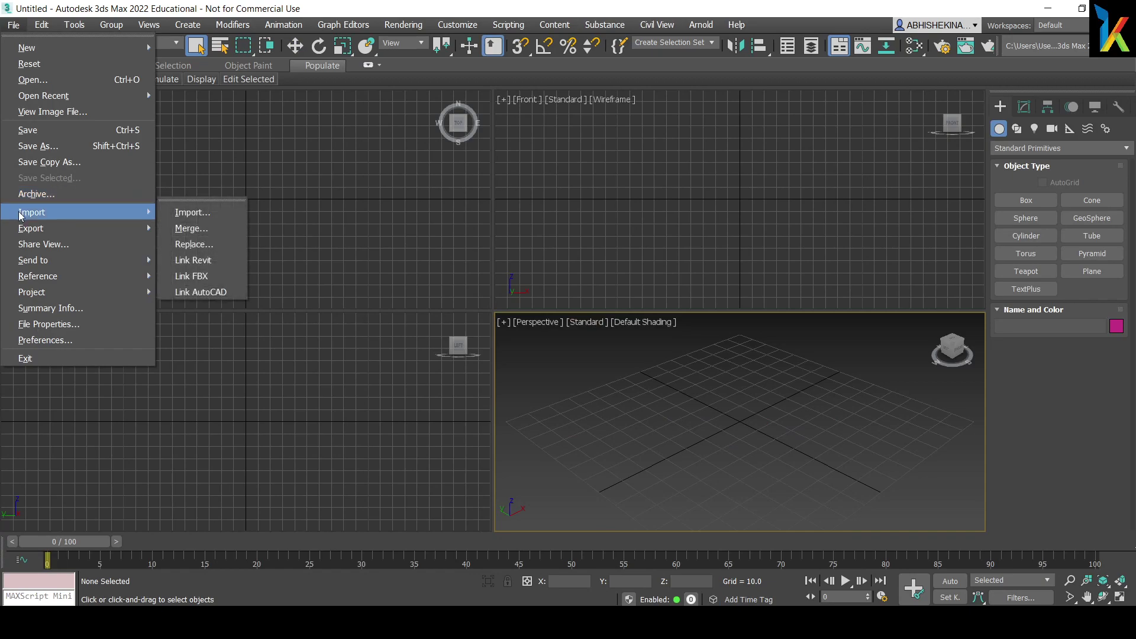
click(176, 215)
click(126, 282)
click(192, 362)
click(267, 370)
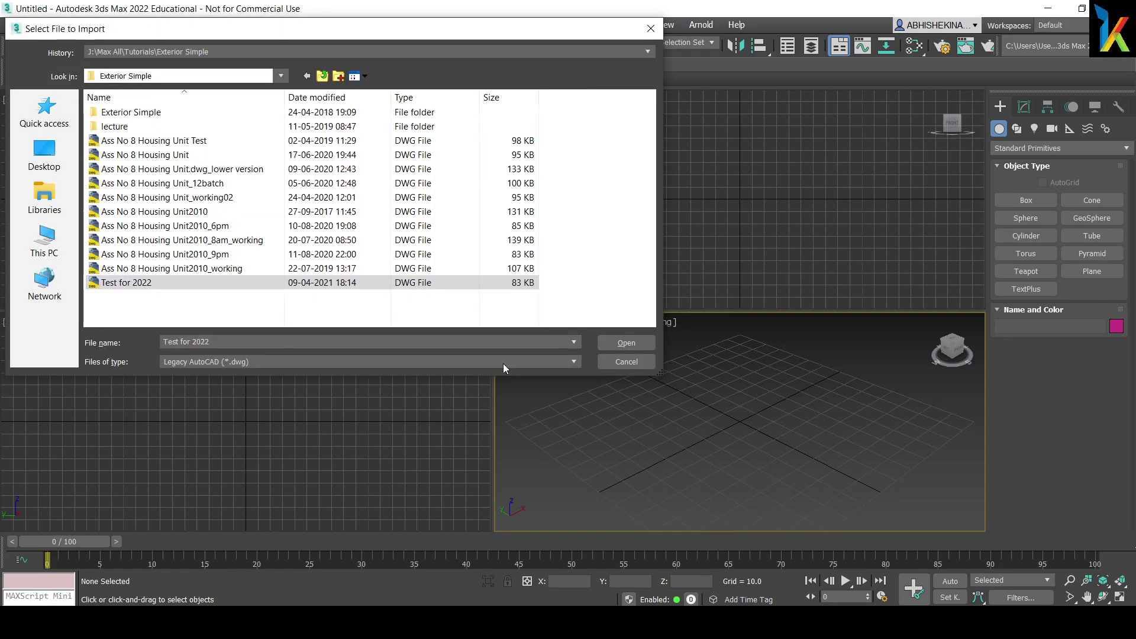
click(617, 342)
click(594, 336)
click(589, 426)
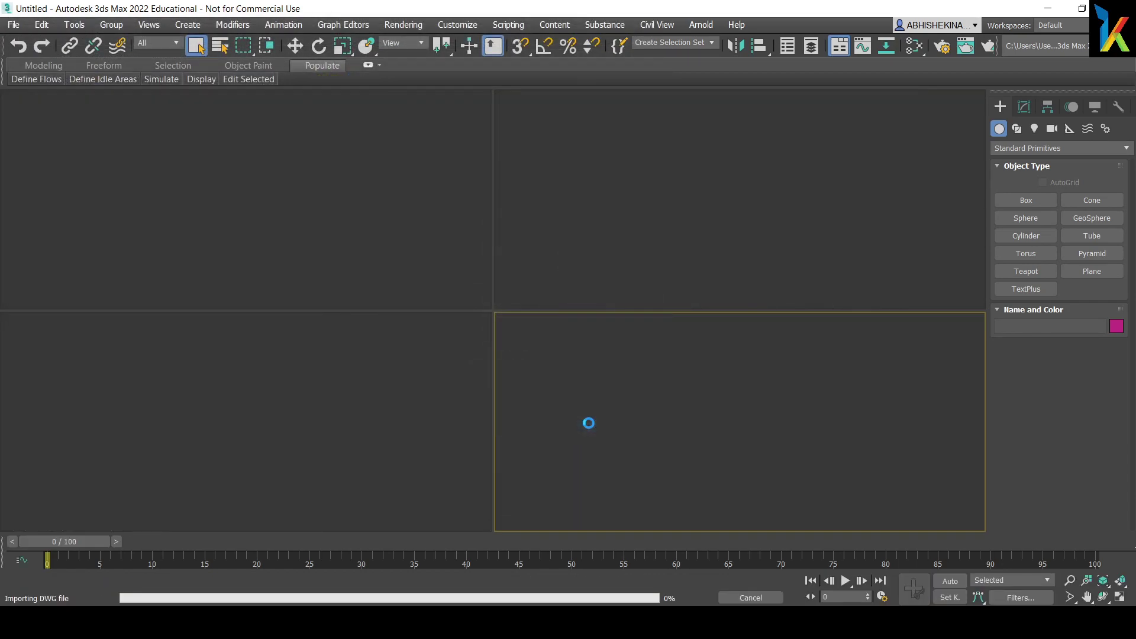
key(alt+w)
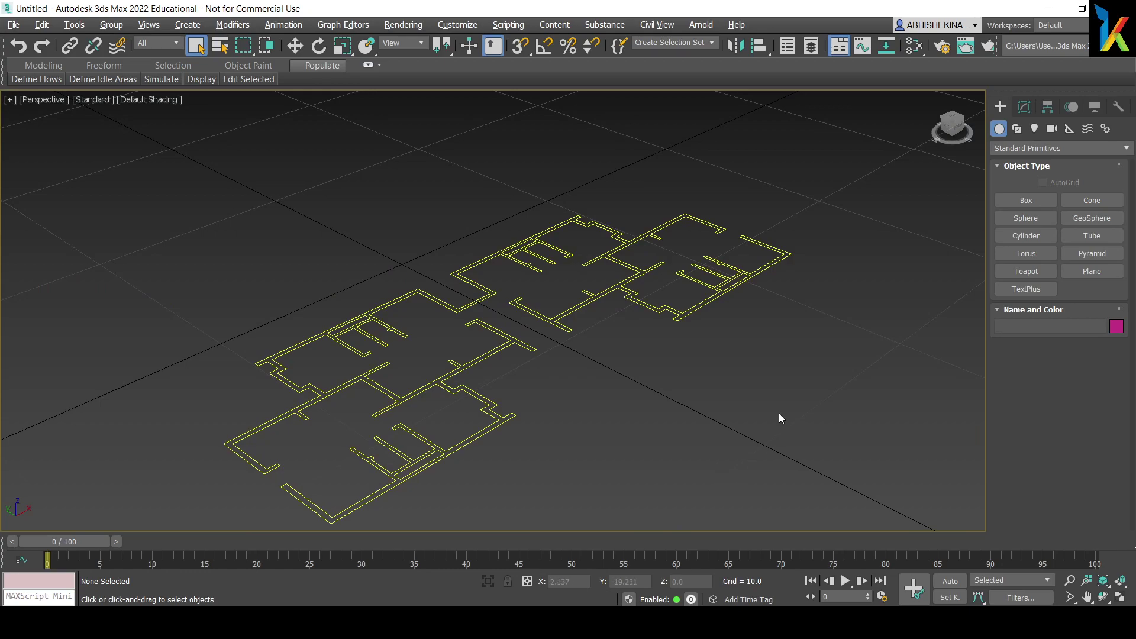
In the top view, draw a box base about 0.23 by 0.45 over the upper-left wall stub, snapped to its corner vertices.
alt+middle_drag(649, 388, 593, 370)
click(1027, 200)
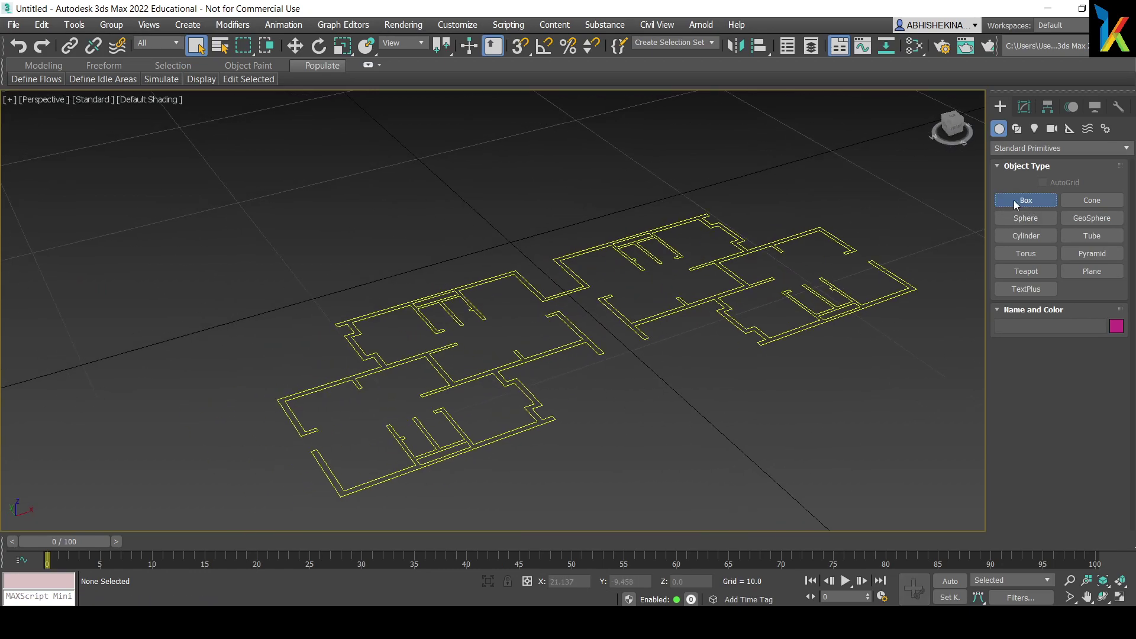
key(t)
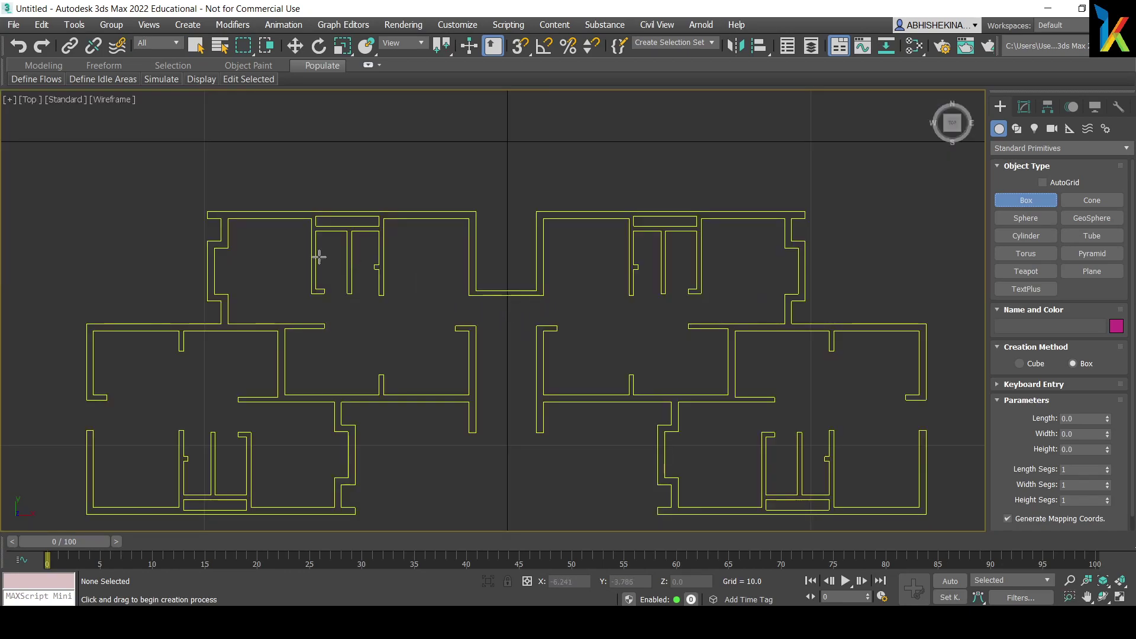
scroll(373, 248, up, 6)
middle_drag(372, 249, 355, 337)
scroll(391, 315, up, 2)
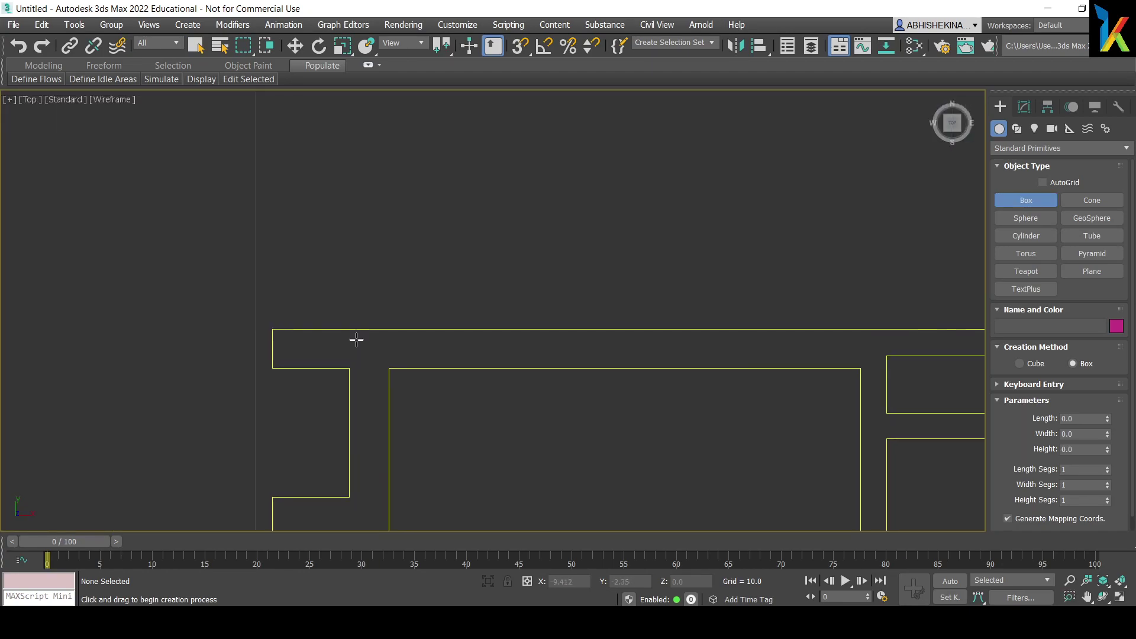
key(s)
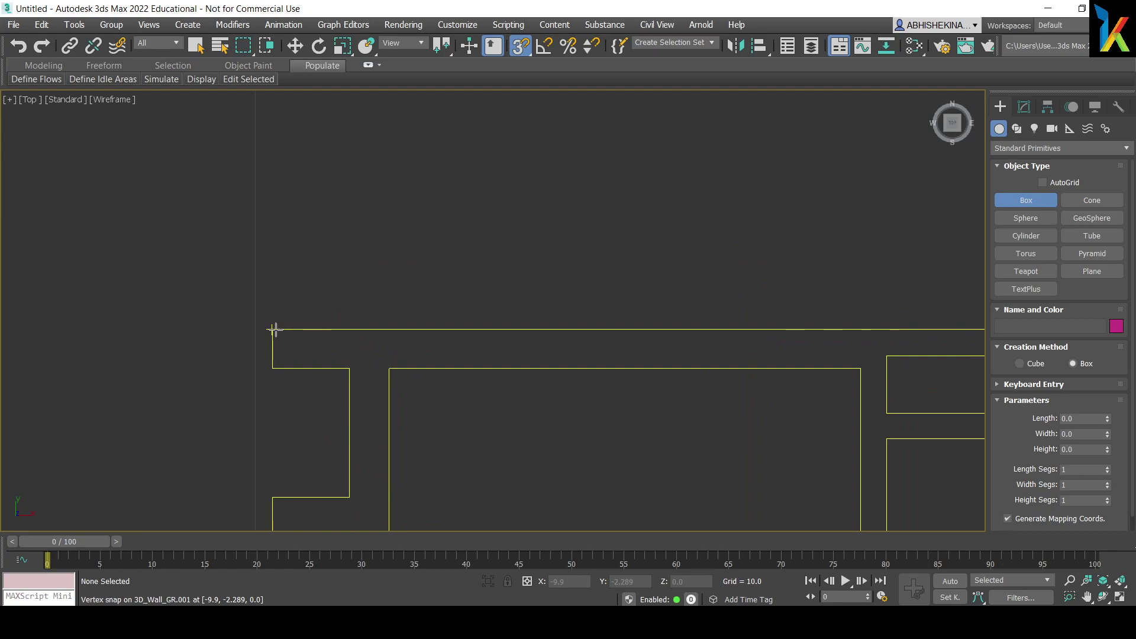
drag(272, 329, 348, 367)
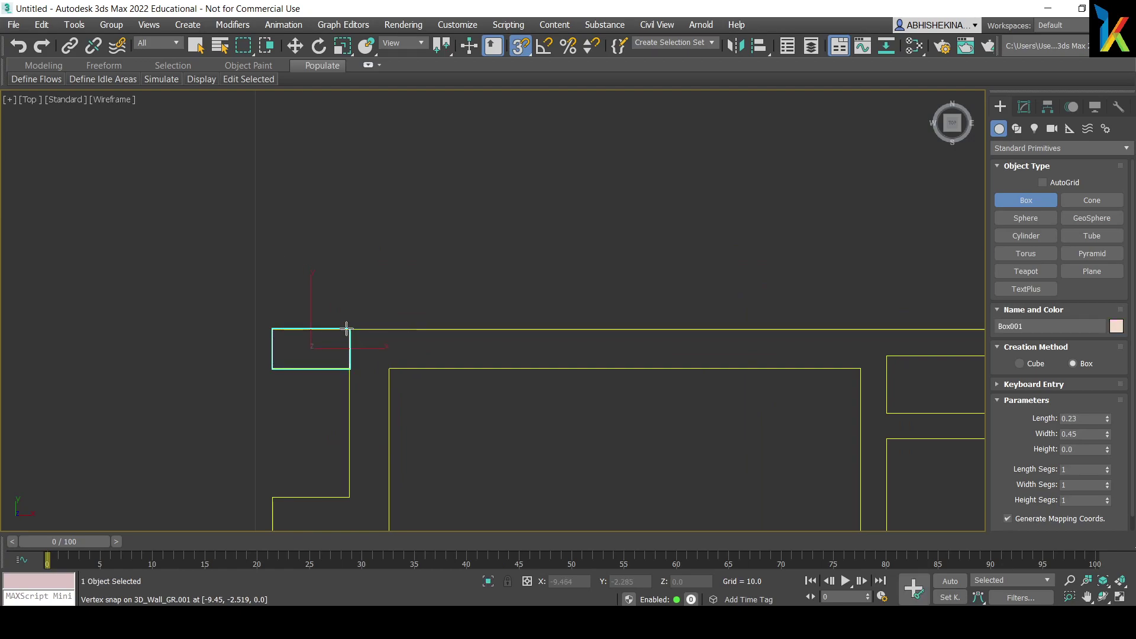
Raise the box to a height of about 0.51 and convert it to an Editable Poly.
key(p)
scroll(378, 330, up, 5)
scroll(378, 330, up, 3)
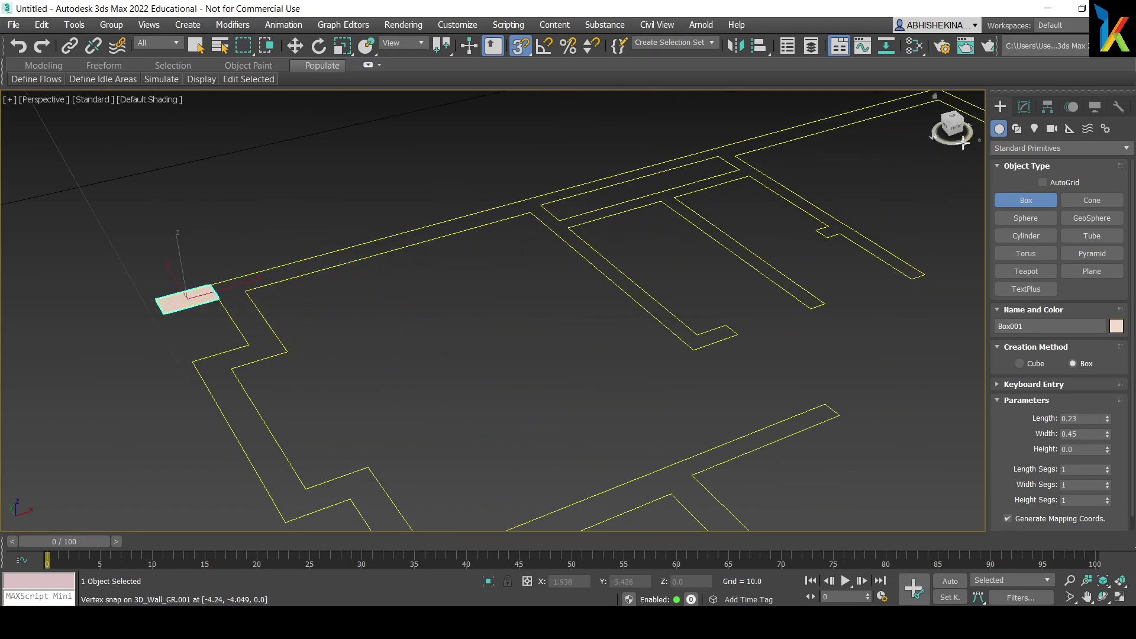
click(1024, 107)
drag(1108, 349, 1107, 314)
alt+middle_drag(991, 320, 389, 299)
right_click(269, 268)
mouse_move(316, 430)
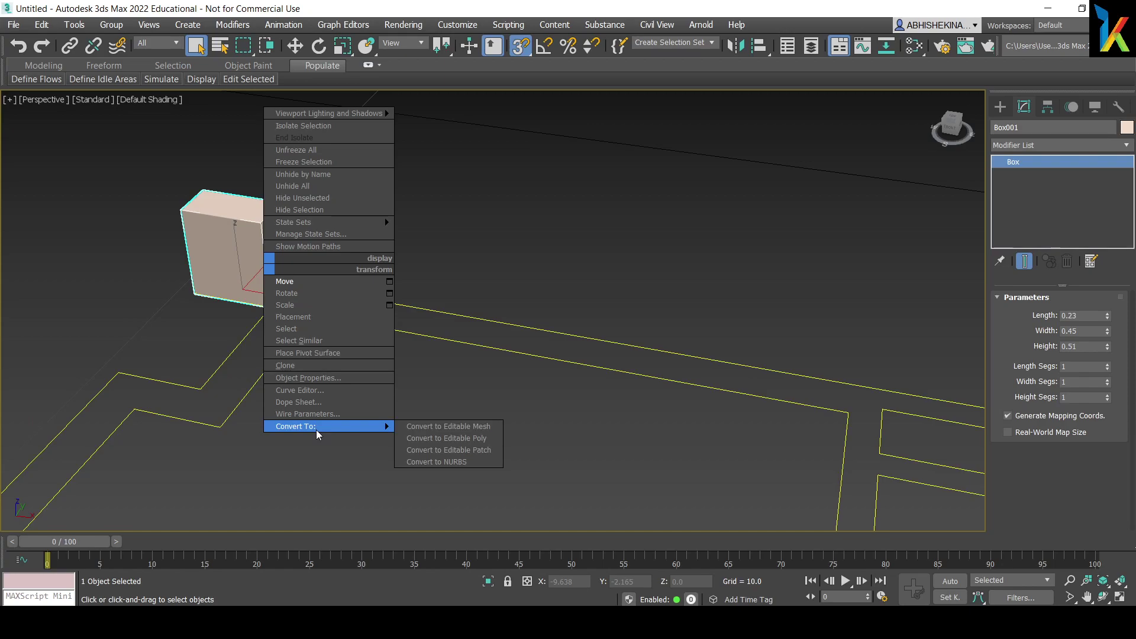
click(436, 439)
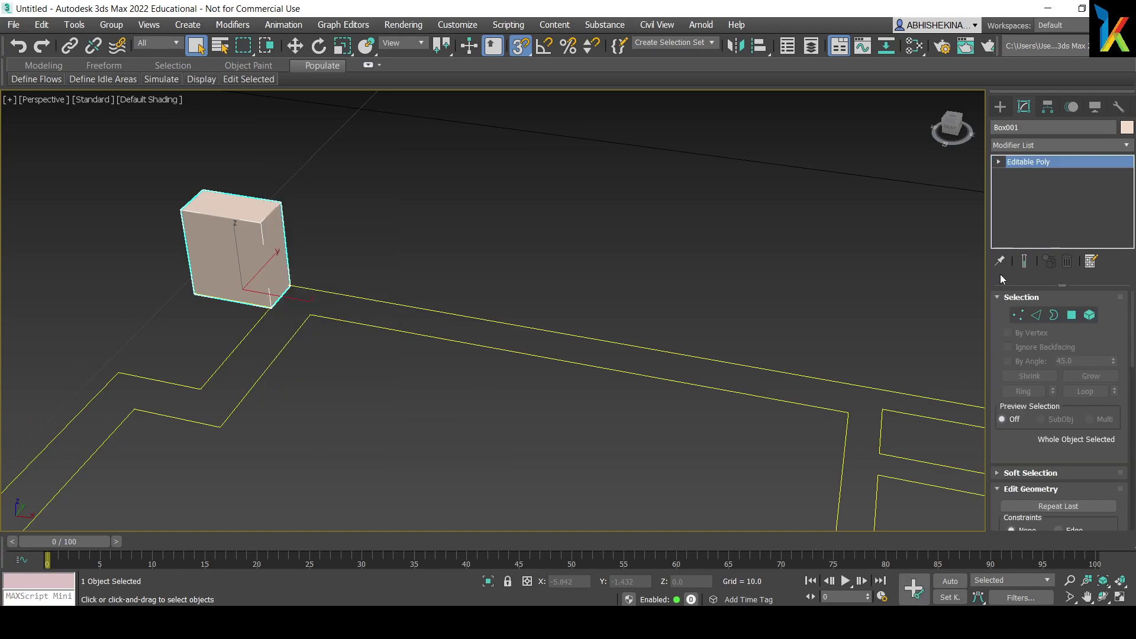
Select the box's end polygon facing along the wall and try to extrude it in the X direction.
click(277, 272)
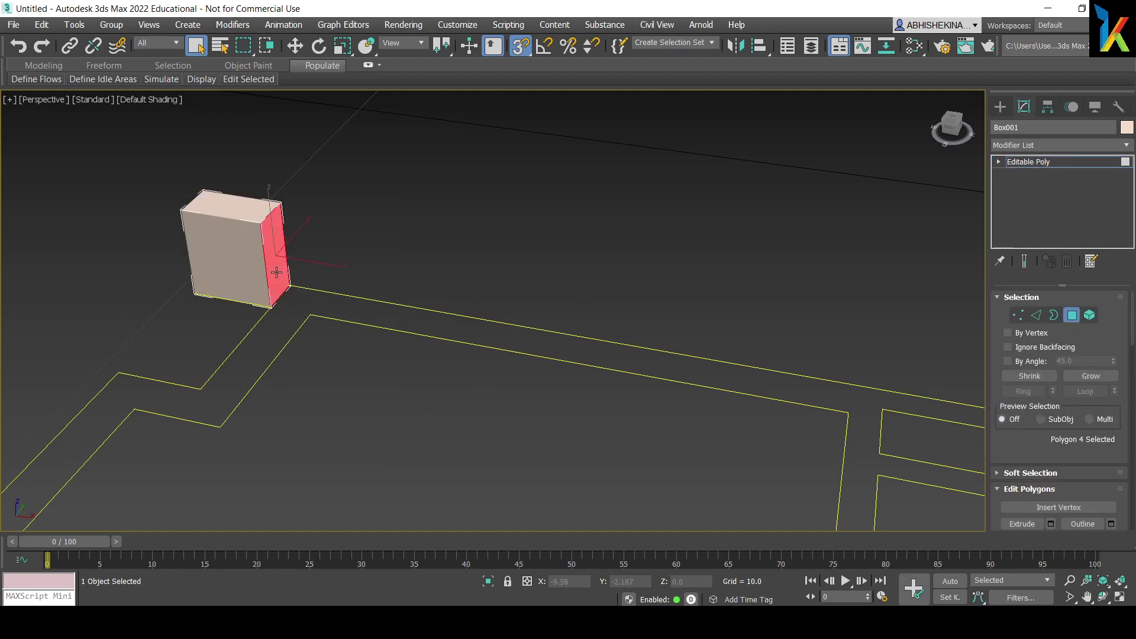
key(w)
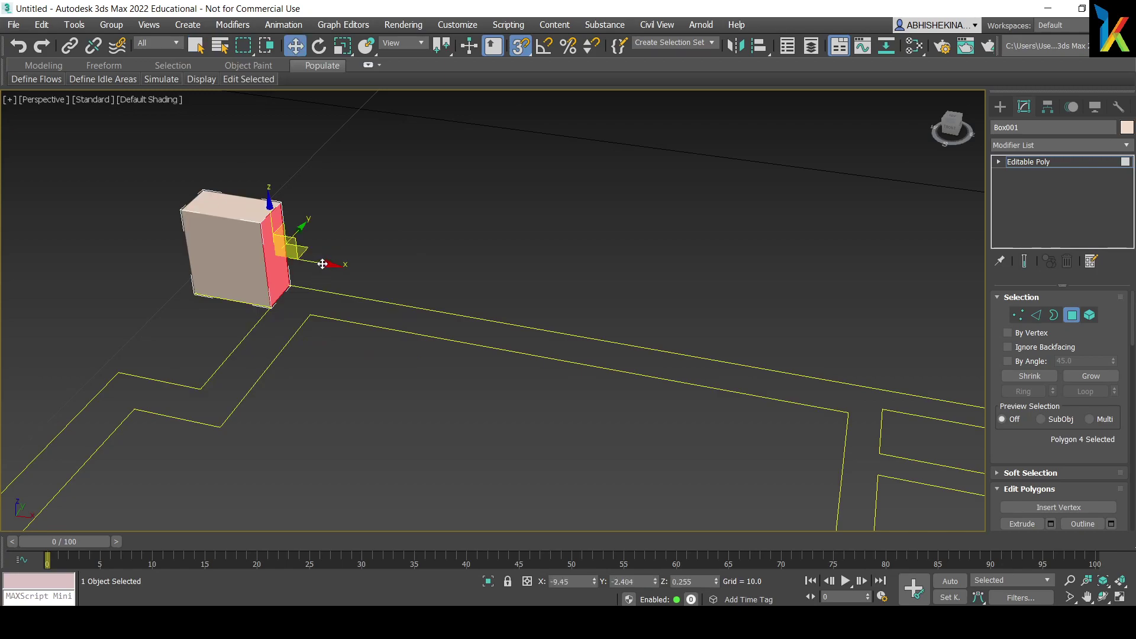
drag(323, 263, 376, 263)
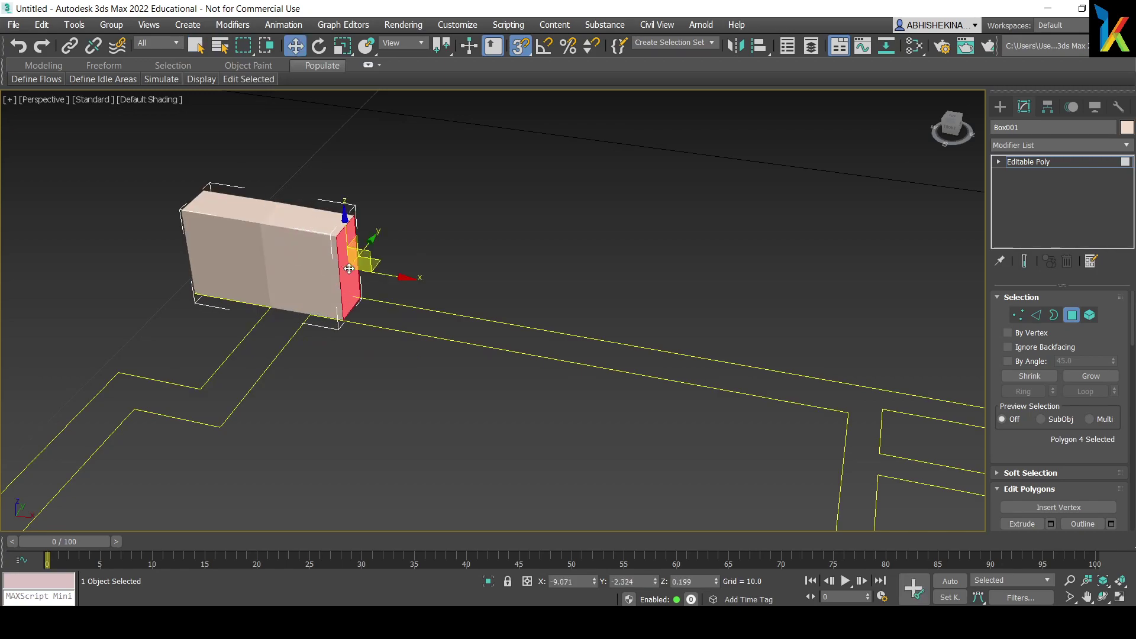
right_click(376, 264)
Lock the face selection and turn off Grid Points snapping, leaving only Vertex snapping active.
right_click(517, 50)
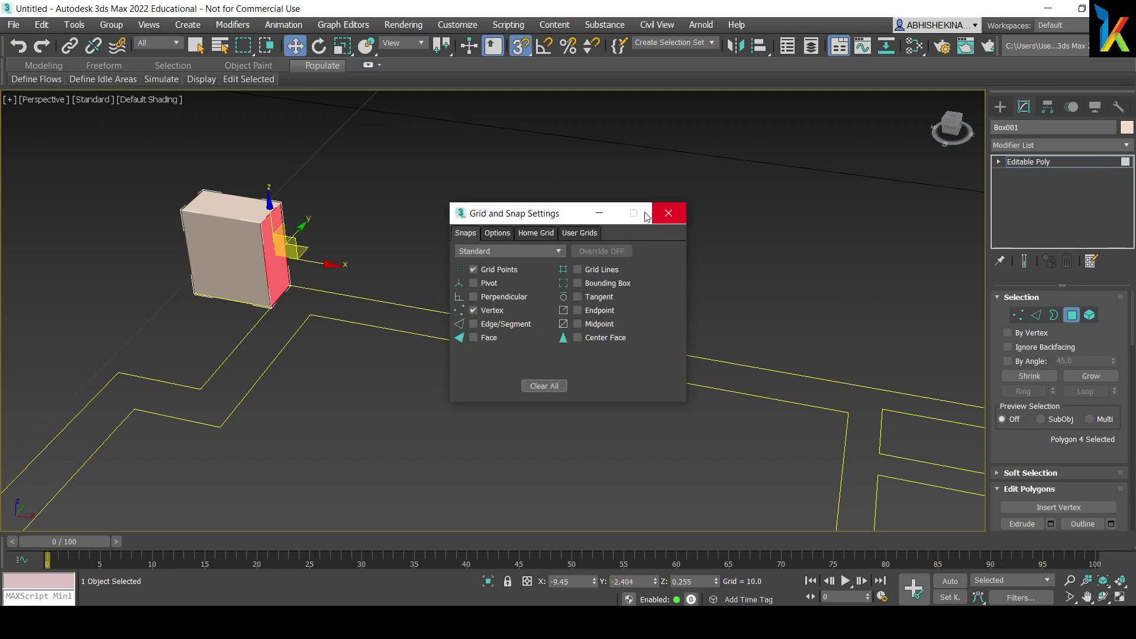
click(668, 213)
right_click(293, 258)
key(space)
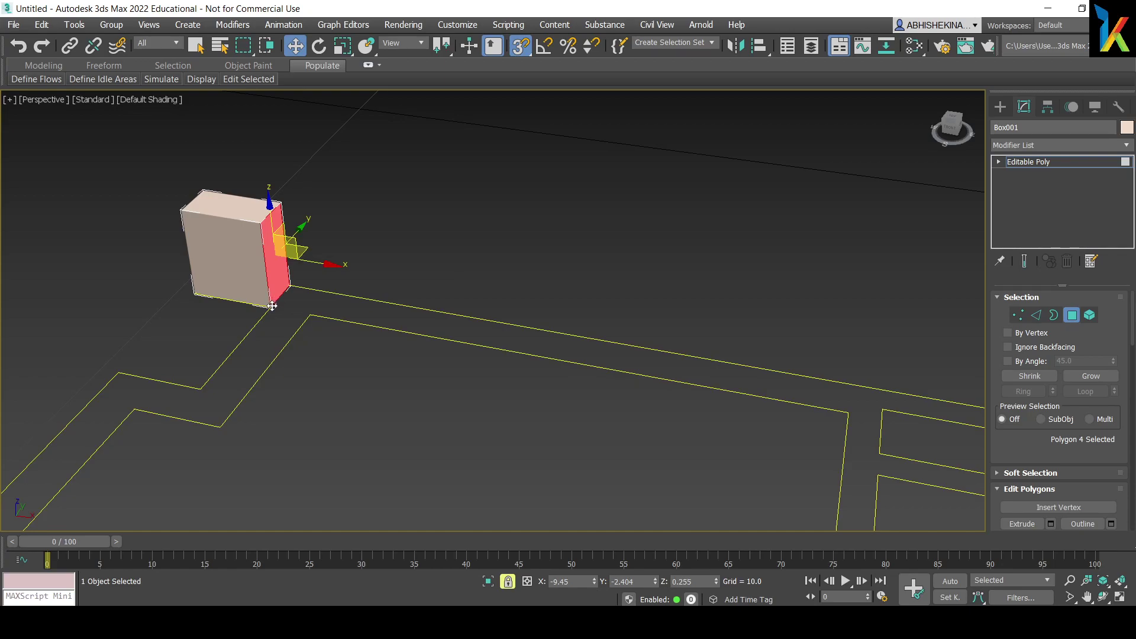
middle_drag(281, 305, 355, 274)
mouse_move(330, 281)
mouse_down()
mouse_move(368, 278)
mouse_move(343, 259)
mouse_move(328, 285)
mouse_up()
alt+middle_drag(410, 287, 404, 288)
right_click(513, 49)
click(473, 269)
click(669, 213)
Extrude the selected end face along X, snapped to the inner corner of the adjoining wall.
alt+middle_drag(349, 279, 292, 279)
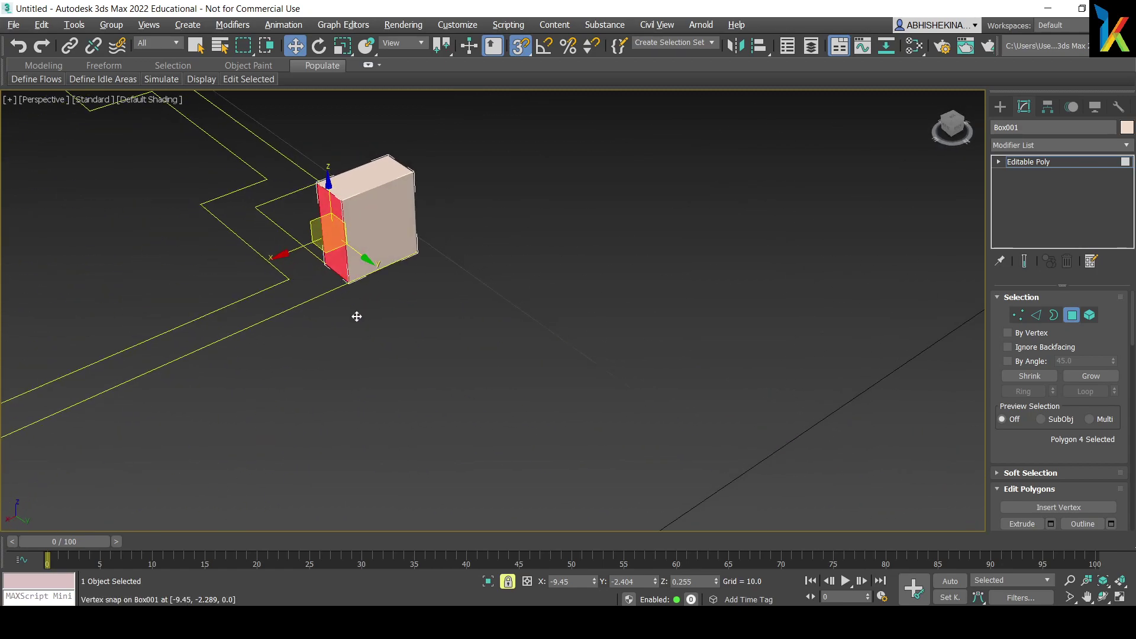
alt+middle_drag(320, 284, 376, 297)
scroll(346, 291, up, 3)
scroll(347, 292, up, 4)
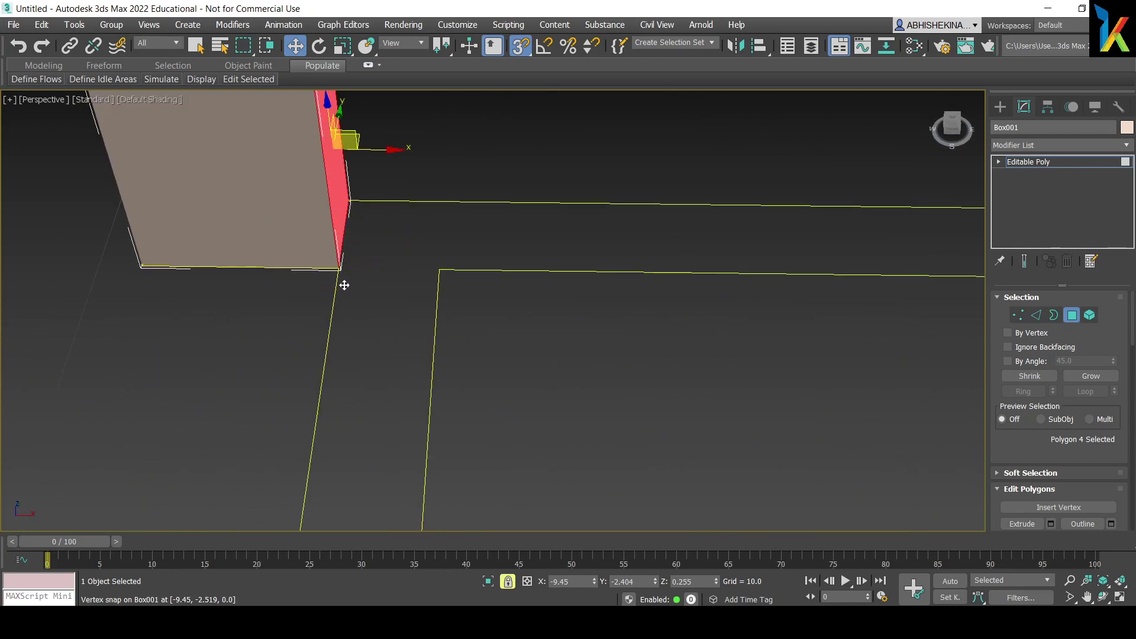
drag(339, 265, 431, 266)
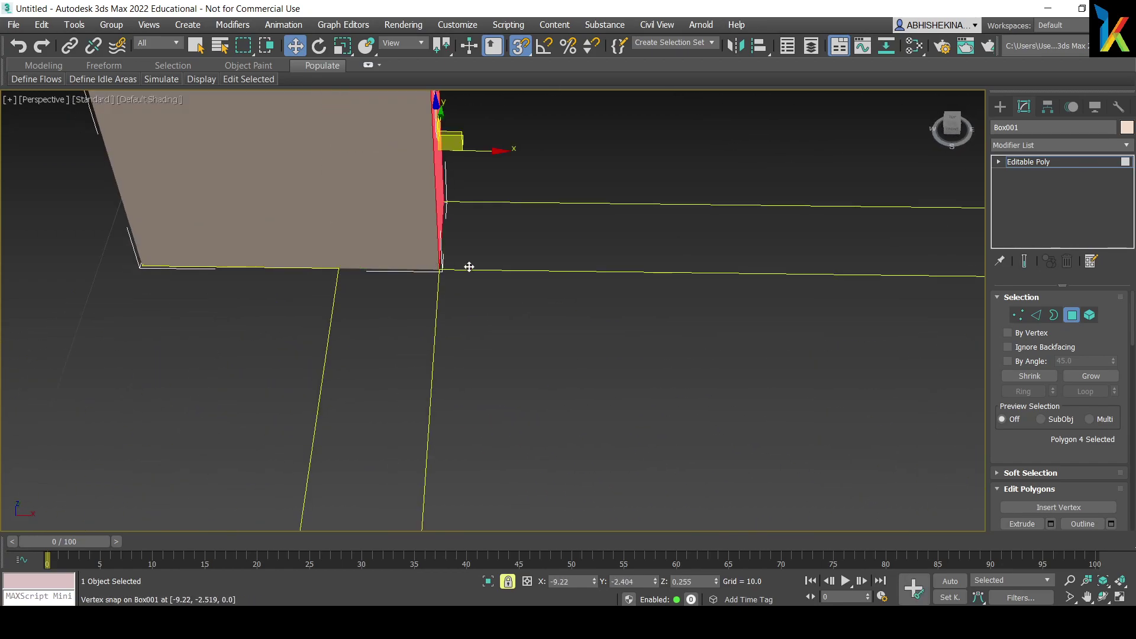
Show edged faces and extrude the end face further along the wall line to the next partition corner.
scroll(459, 279, down, 5)
key(F4)
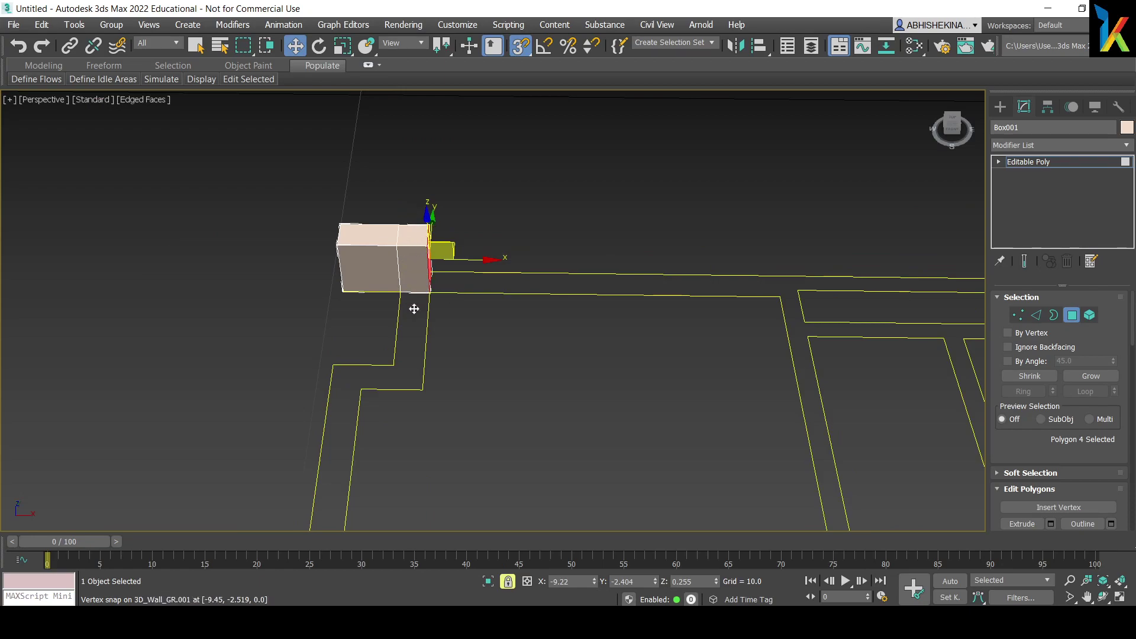
drag(434, 294, 774, 296)
alt+middle_drag(775, 295, 495, 262)
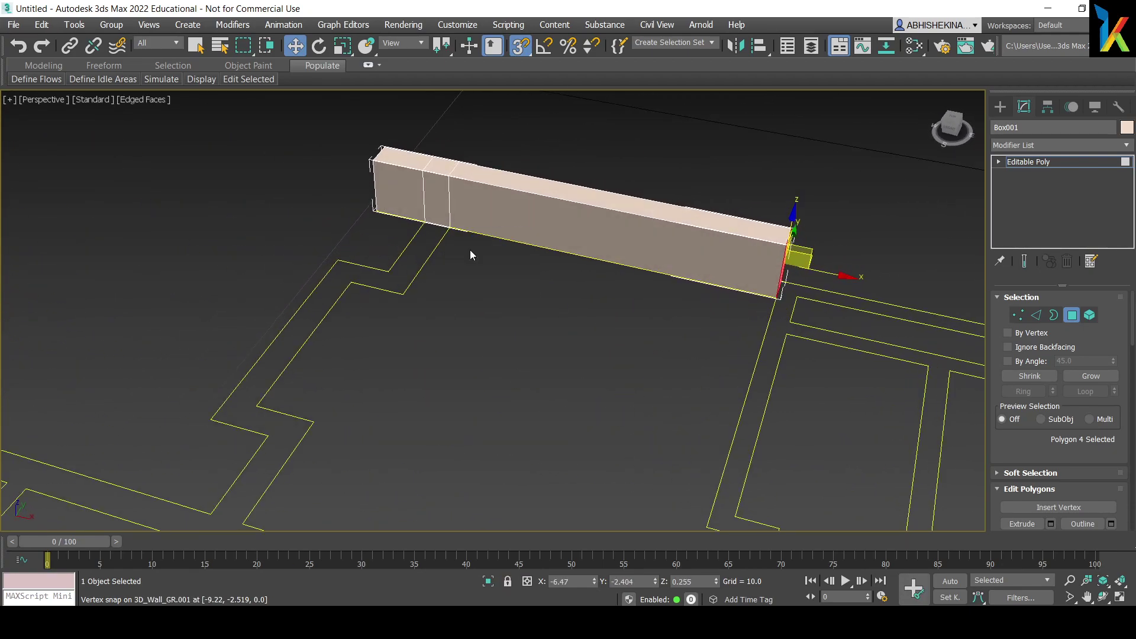
Select the narrow side face at the wall junction and extrude it along the perpendicular wall to the near corner of its jog.
click(438, 214)
scroll(447, 240, up, 5)
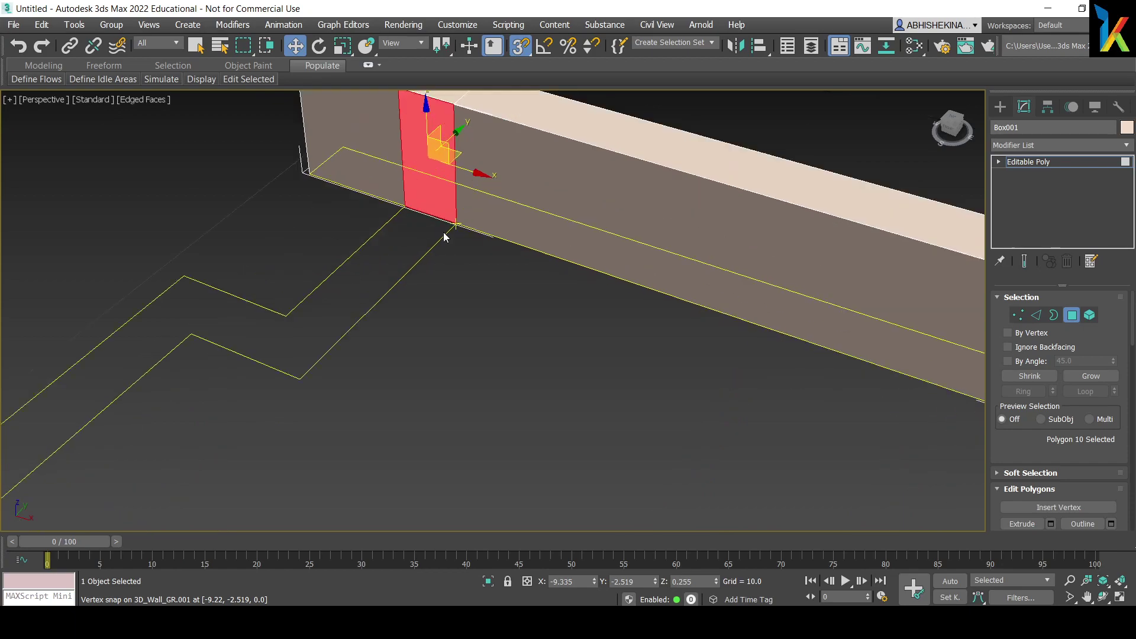
drag(454, 223, 269, 387)
key(ctrl+z)
alt+middle_drag(418, 264, 459, 243)
drag(428, 228, 621, 245)
Extrude the same face by one more wall thickness to the far corner of the jog.
alt+middle_drag(706, 246, 565, 260)
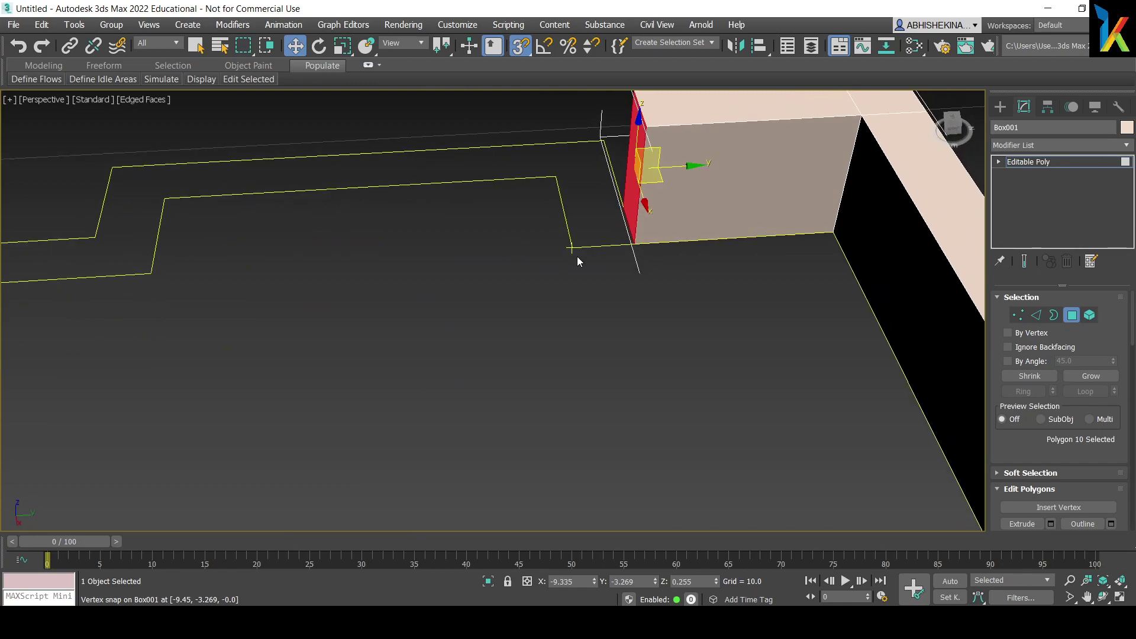
alt+middle_drag(634, 244, 572, 227)
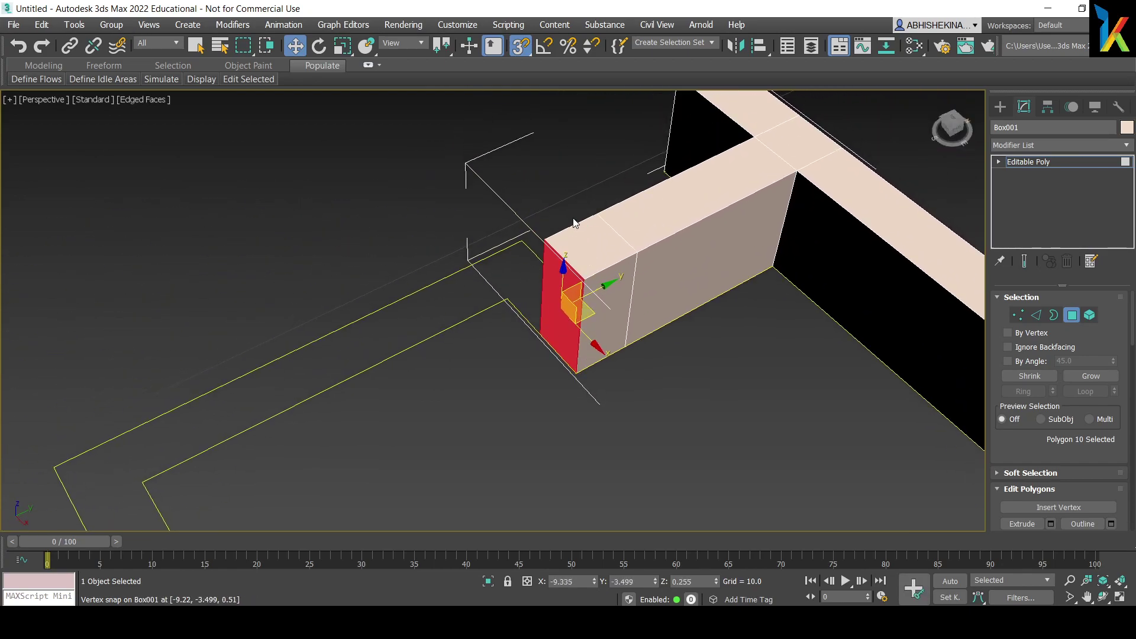
mouse_move(570, 327)
alt+middle_down()
mouse_move(650, 320)
mouse_move(592, 332)
alt+middle_up()
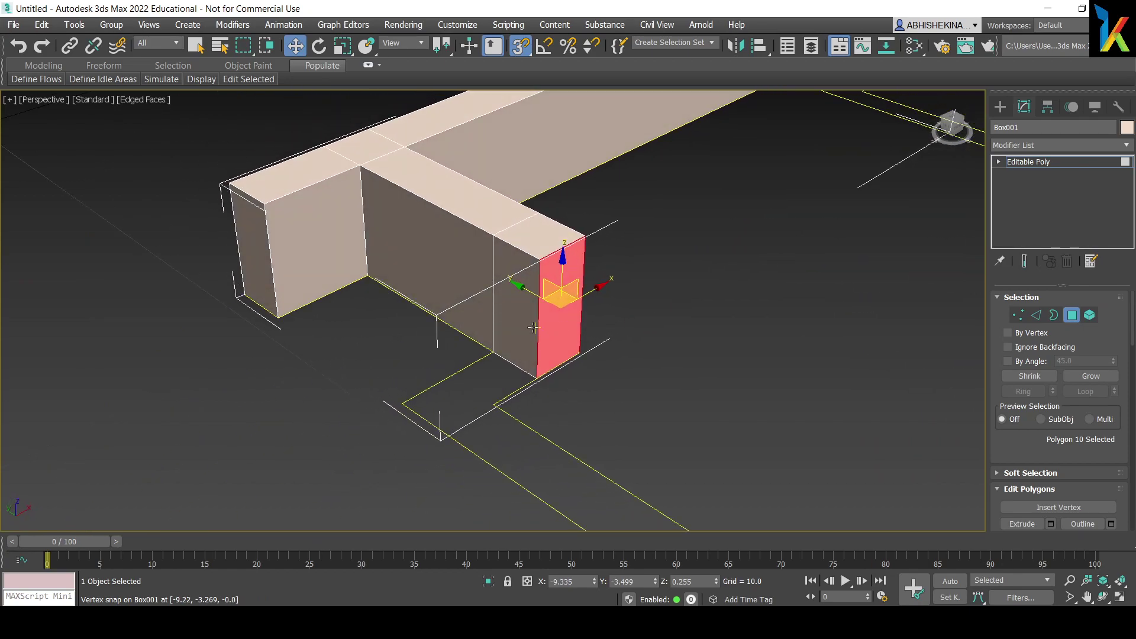
Select the side face at the jog and extrude it outward in two segments, snapped to the jog's inner and outer corners.
click(533, 367)
drag(537, 378, 445, 433)
alt+middle_drag(445, 433, 478, 414)
drag(459, 404, 517, 420)
alt+middle_drag(516, 420, 489, 395)
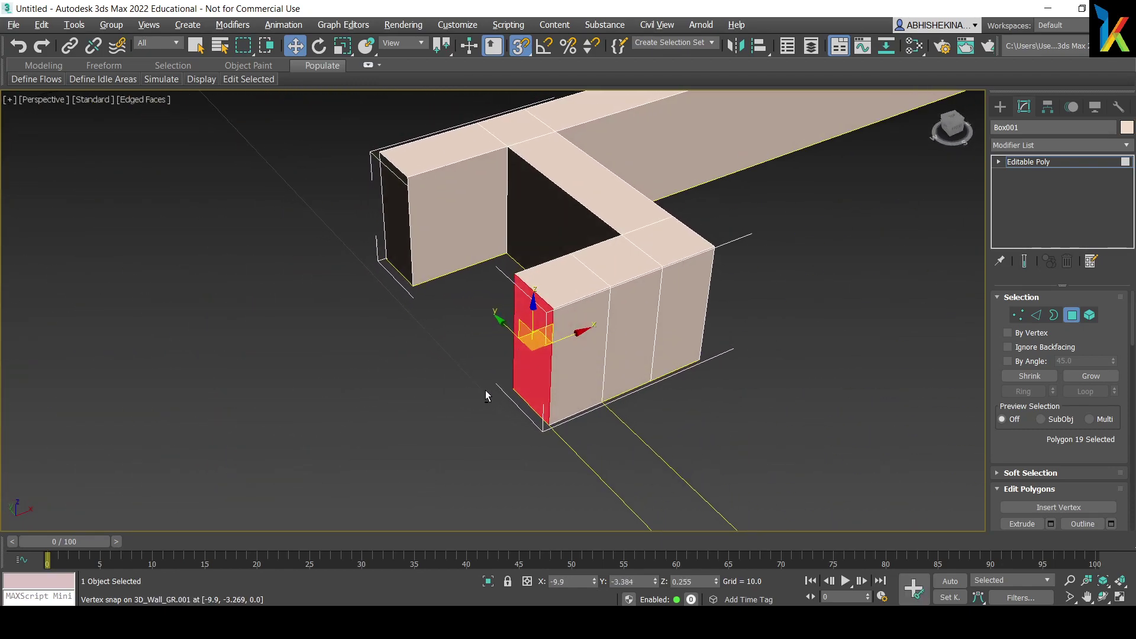
Extrude the selected end face along the next wall line in two segments, snapped to the near and far corners of its junction.
click(577, 355)
scroll(686, 405, down, 5)
alt+middle_drag(751, 436, 715, 386)
scroll(630, 438, up, 2)
scroll(760, 353, up, 3)
drag(760, 352, 421, 377)
alt+middle_drag(417, 379, 478, 379)
drag(452, 380, 490, 379)
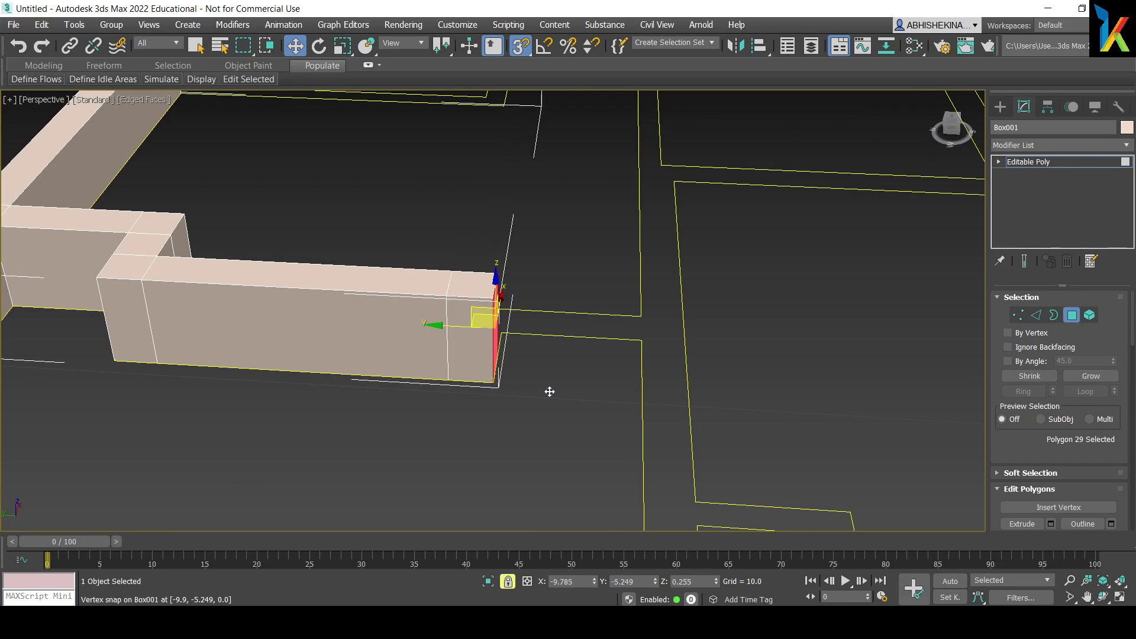
Leave face editing and delete the whole box-based wall object.
click(1000, 107)
click(1024, 106)
alt+middle_drag(414, 296, 332, 352)
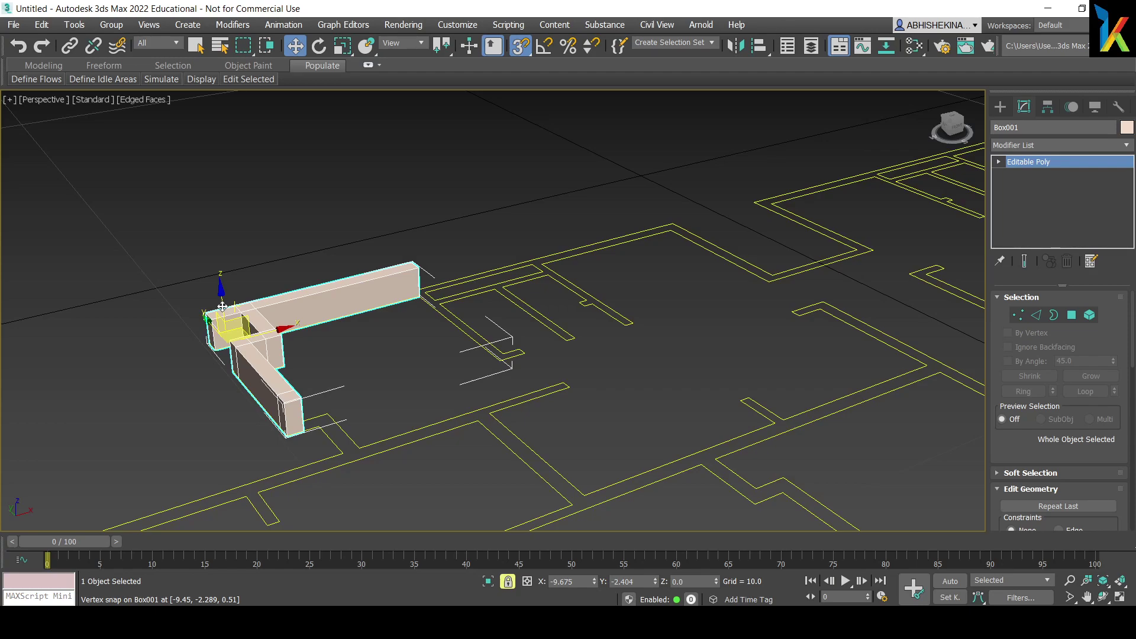
click(1000, 107)
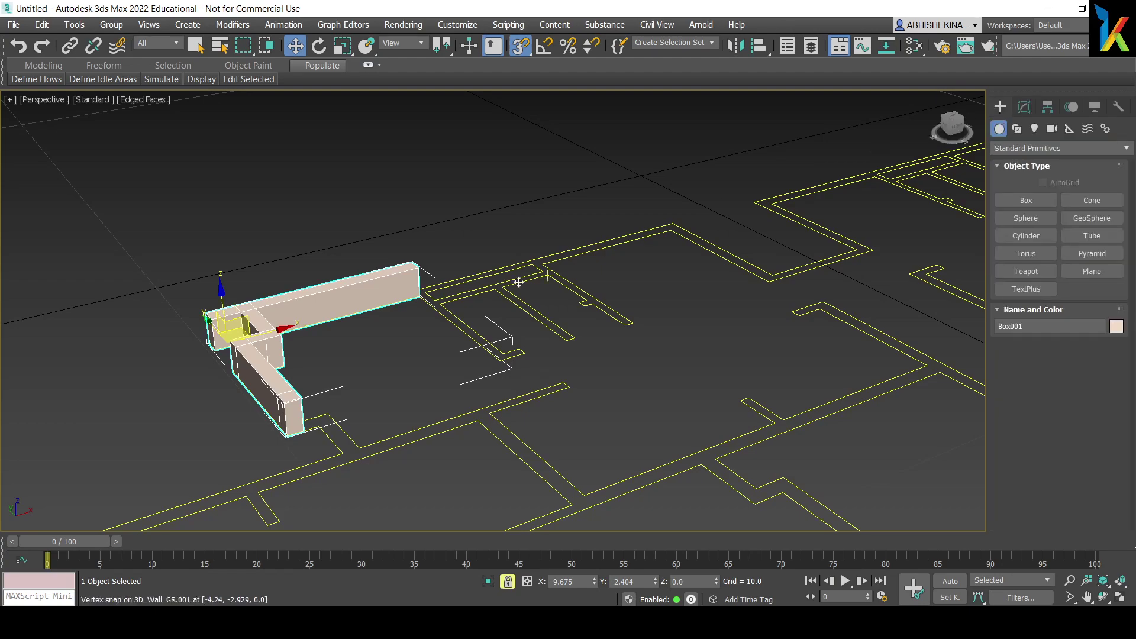
middle_drag(490, 307, 472, 309)
key(Delete)
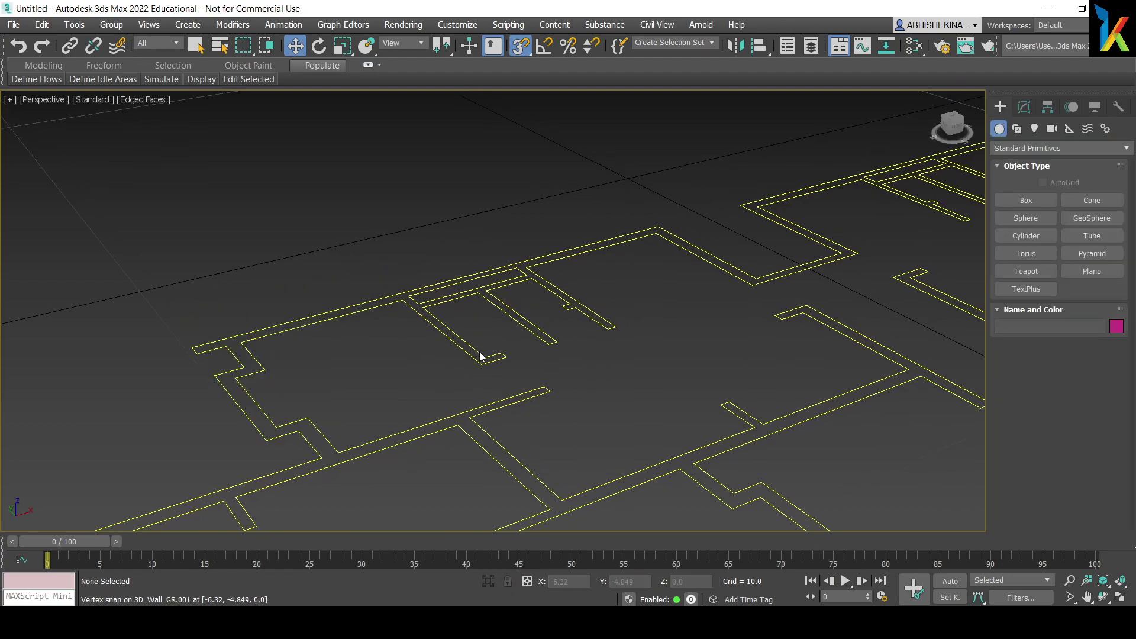
Turn off snapping, select the floor plan wall outline and add an Extrude modifier to it.
key(s)
alt+middle_drag(568, 394, 809, 377)
click(817, 374)
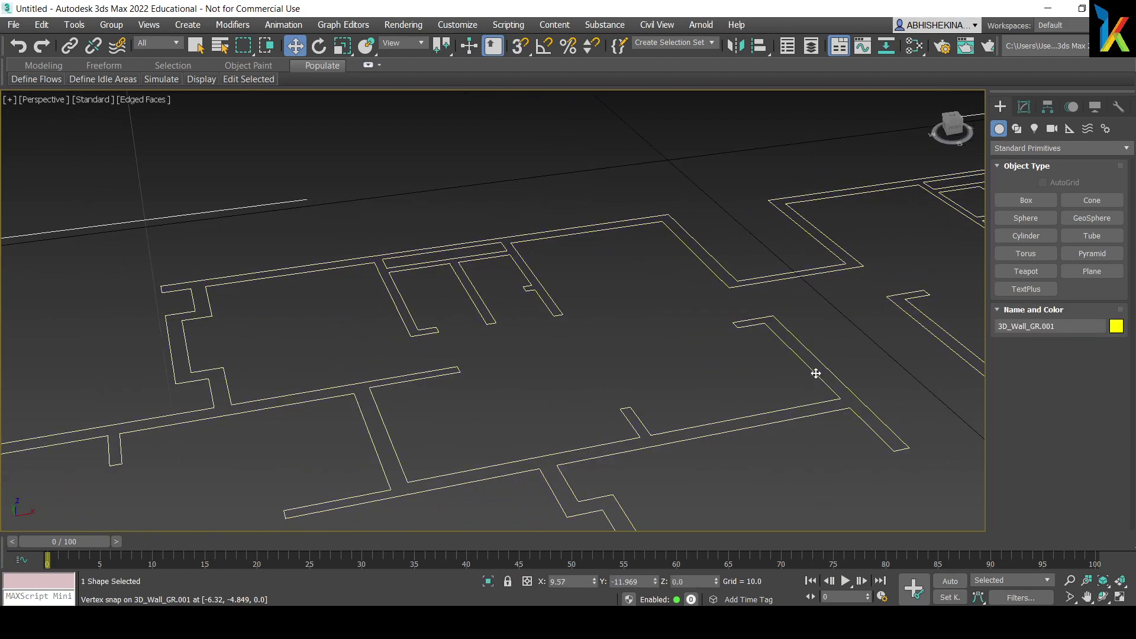
scroll(805, 302, down, 5)
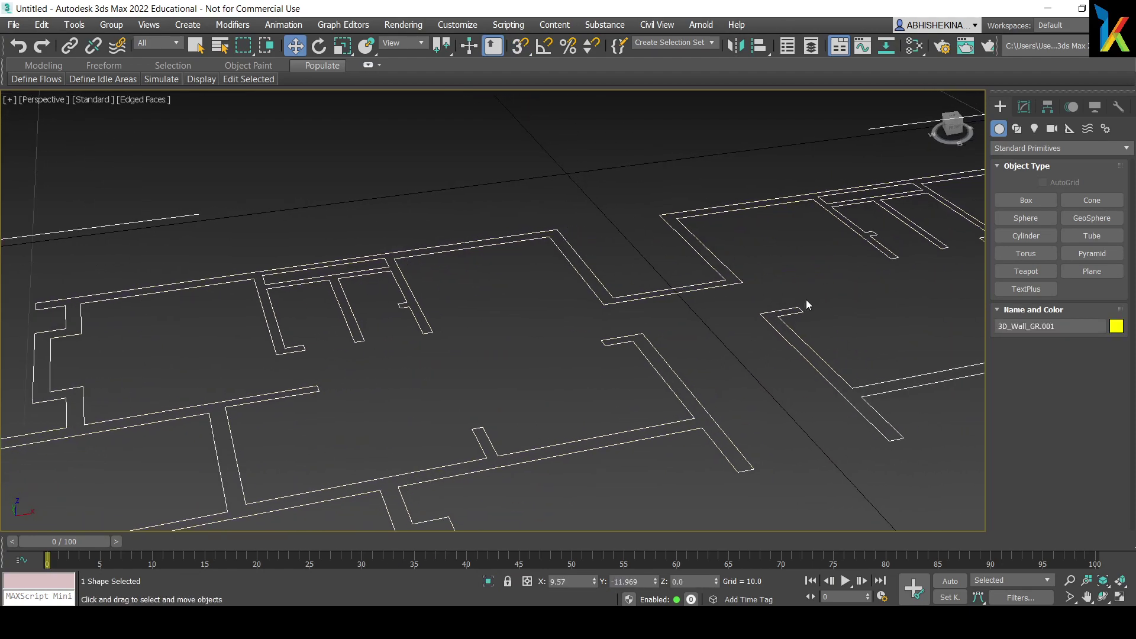
click(1024, 107)
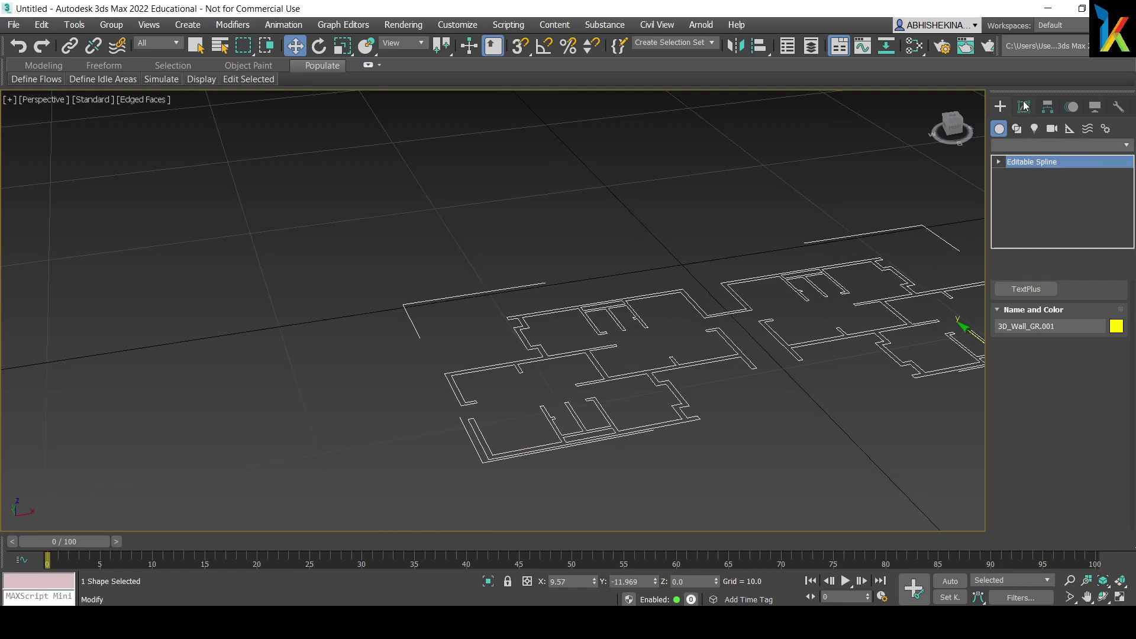
click(1038, 145)
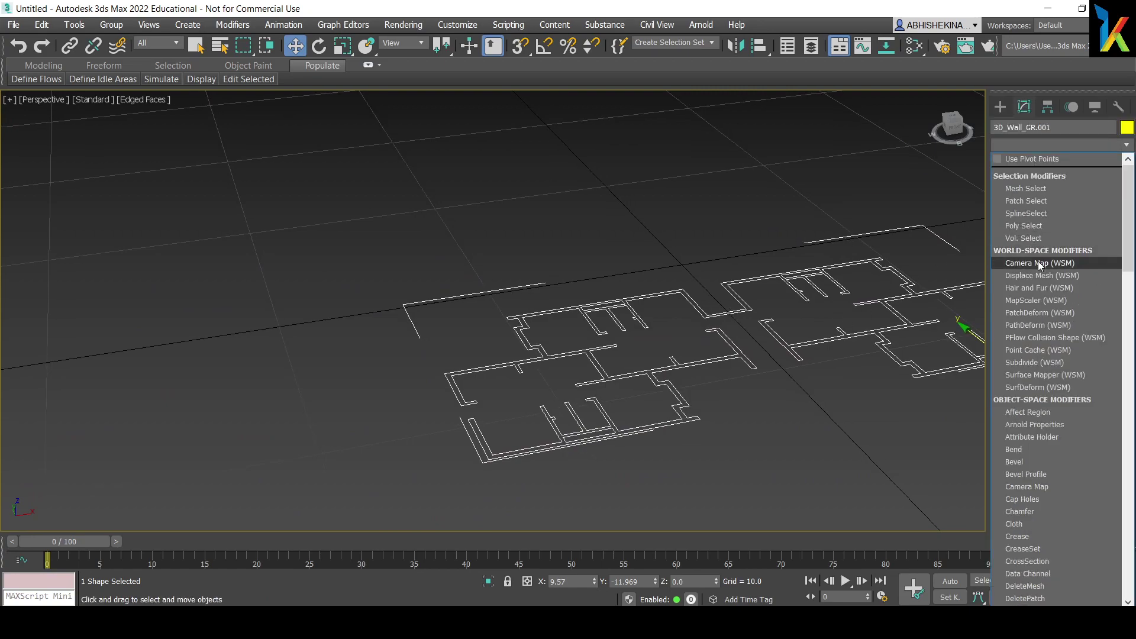
key(e)
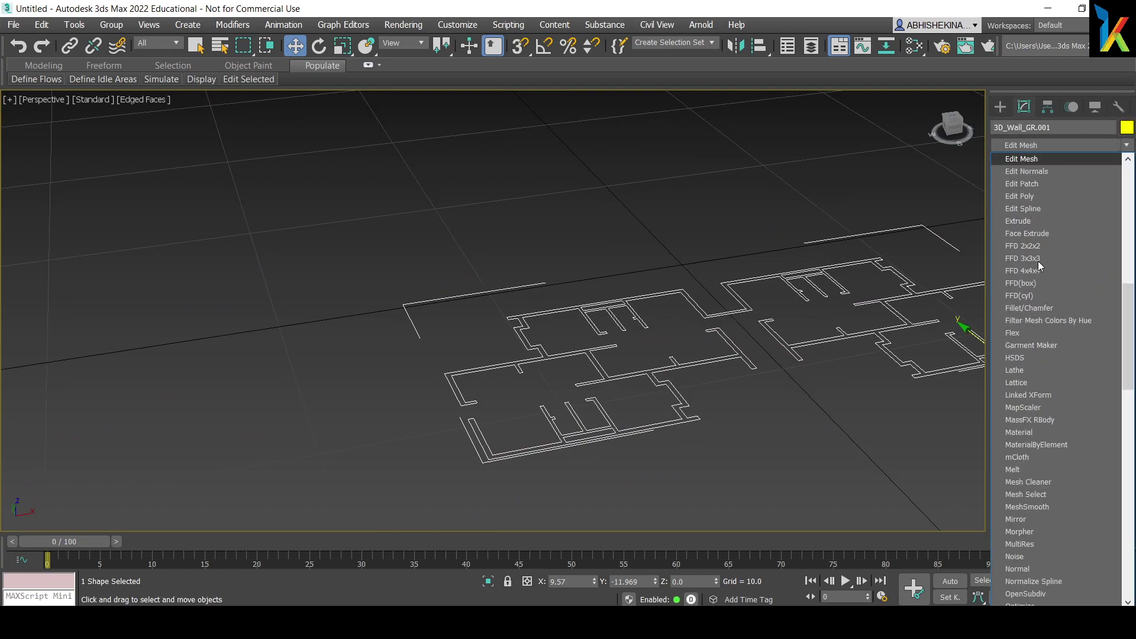
click(1032, 222)
middle_drag(875, 358, 586, 374)
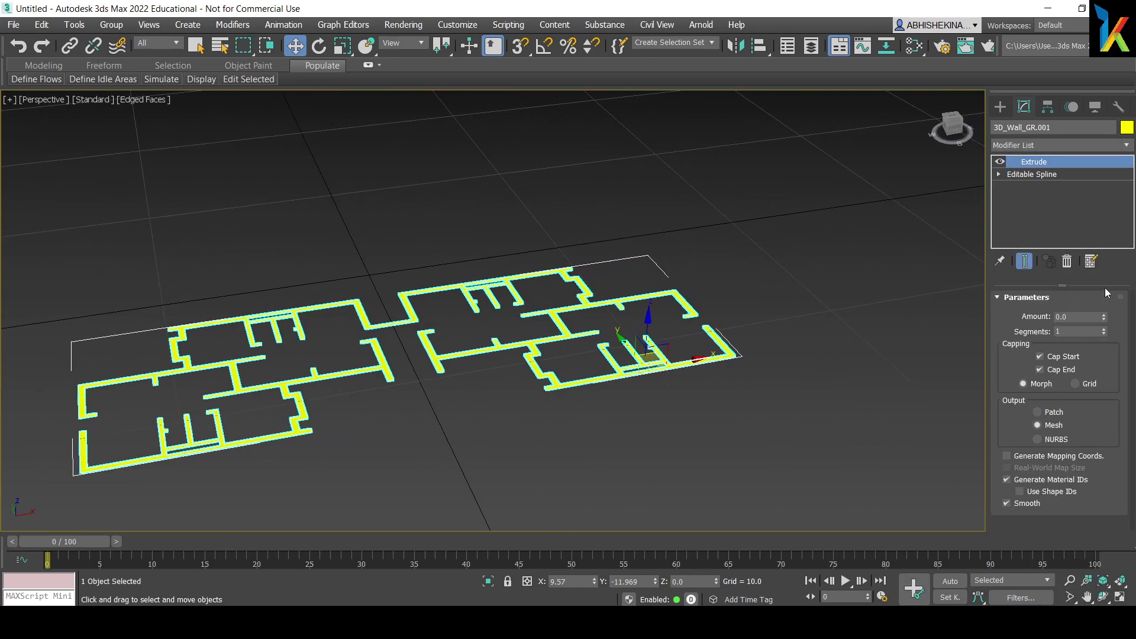
Add an Edit Poly modifier above the Extrude modifier and select all of its polygons.
scroll(854, 358, up, 10)
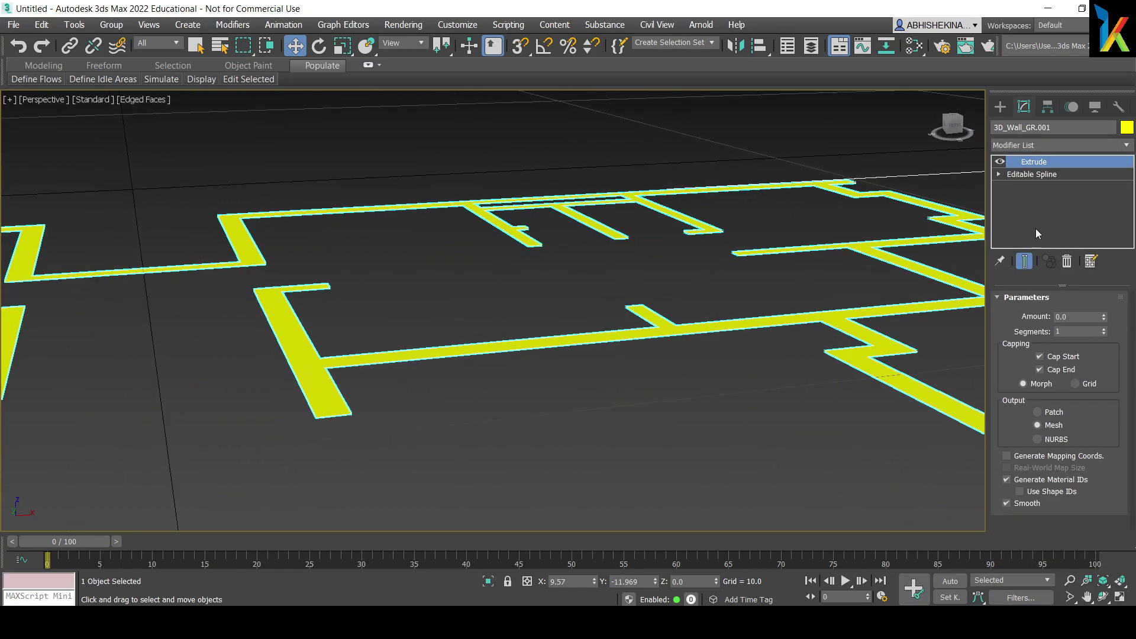
click(1075, 142)
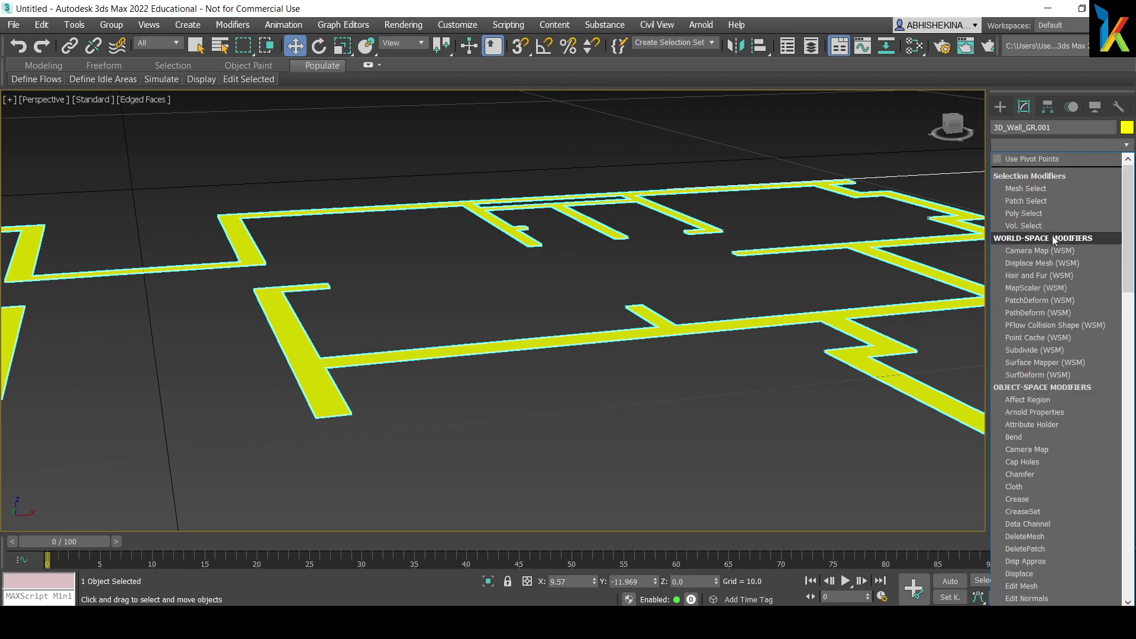
key(e)
click(1030, 198)
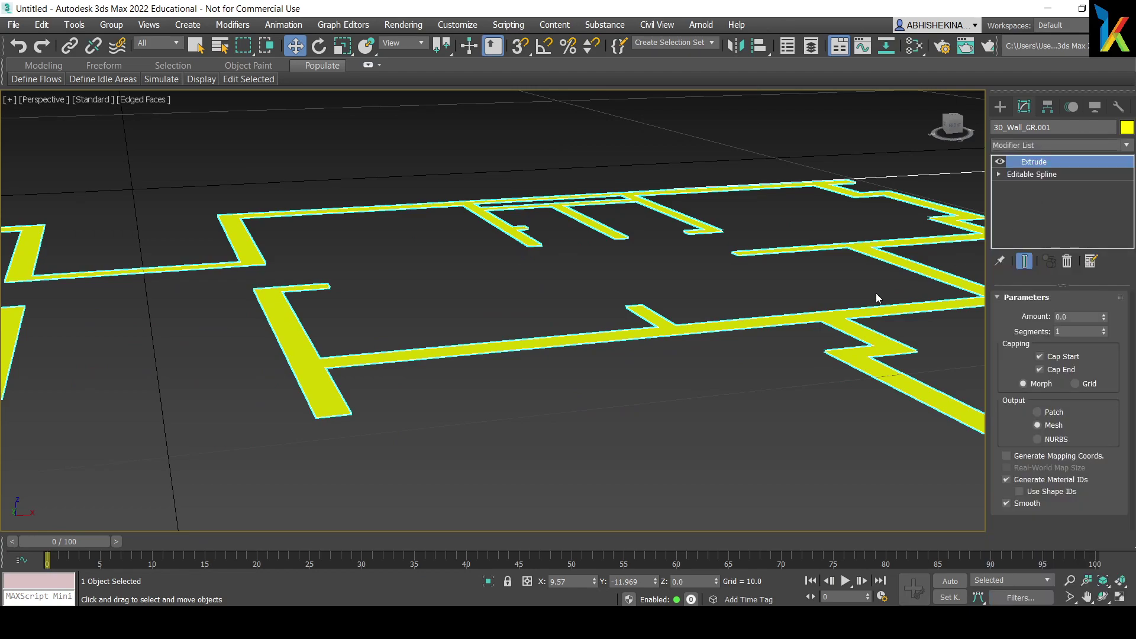
scroll(726, 334, down, 8)
scroll(754, 382, up, 1)
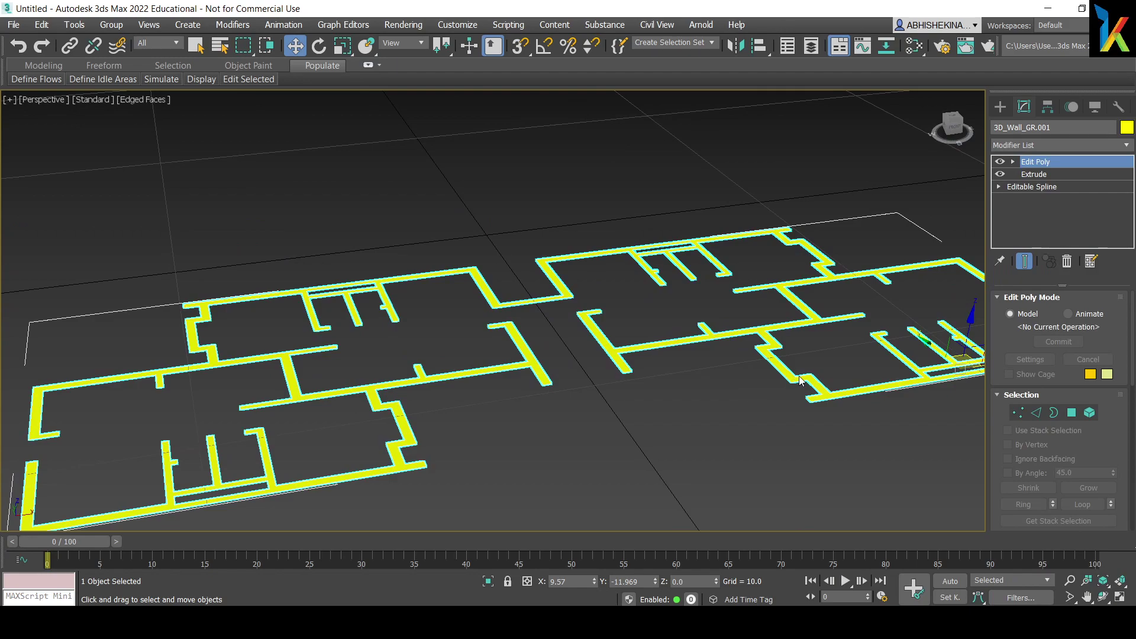
click(1072, 413)
key(ctrl+a)
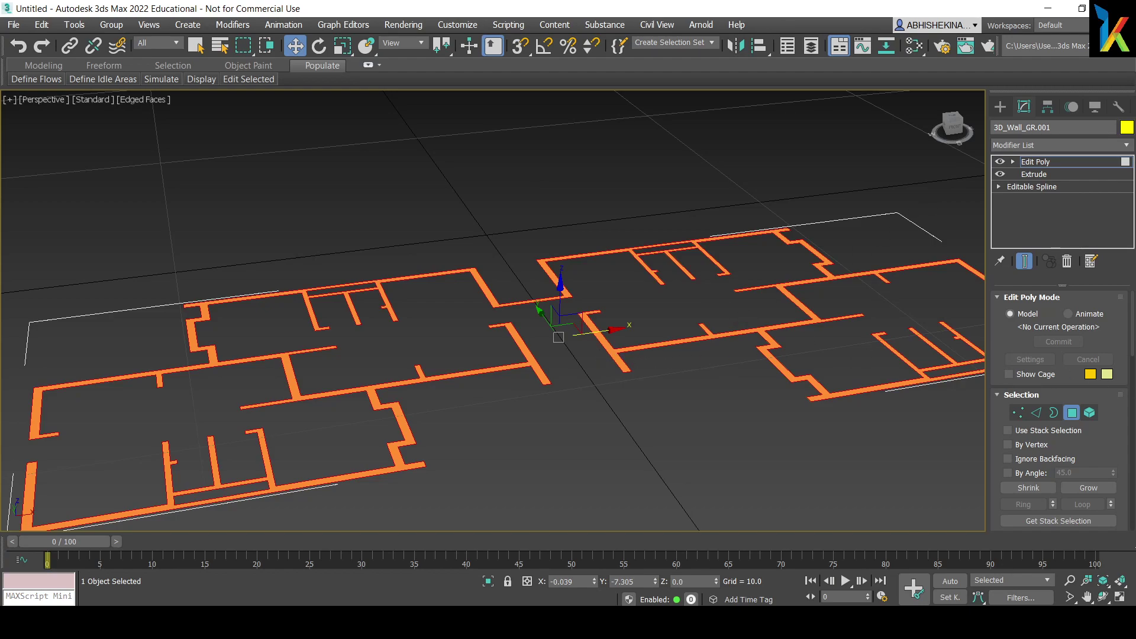
Extrude the selected wall polygons upward in three stacked segments with a height of 1.0 each.
scroll(1052, 425, down, 5)
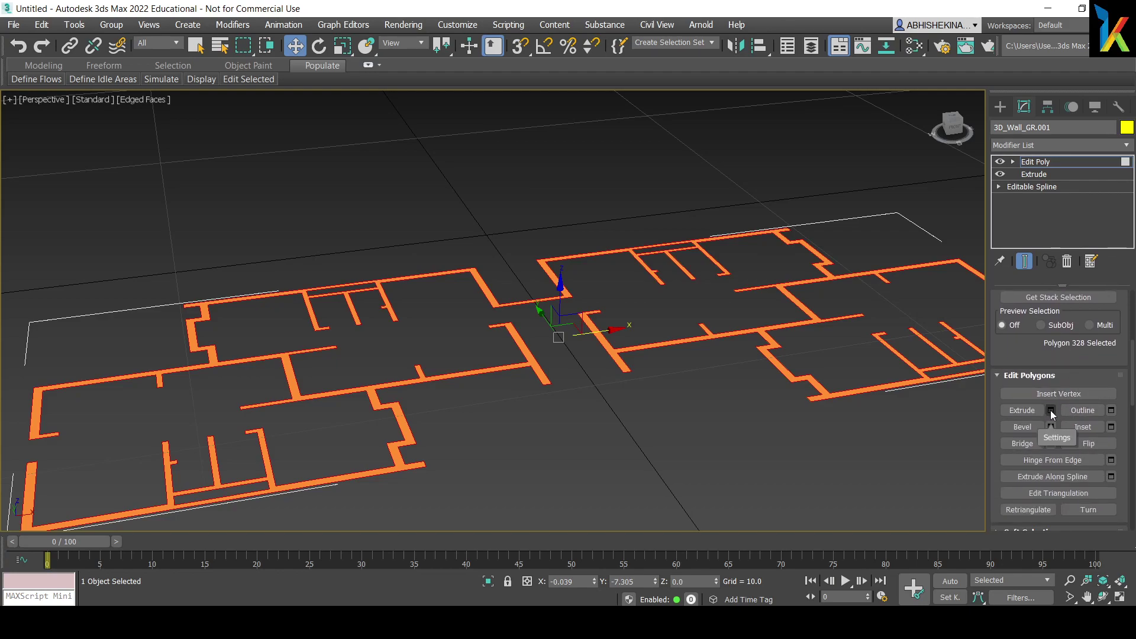
click(1051, 410)
drag(511, 297, 777, 336)
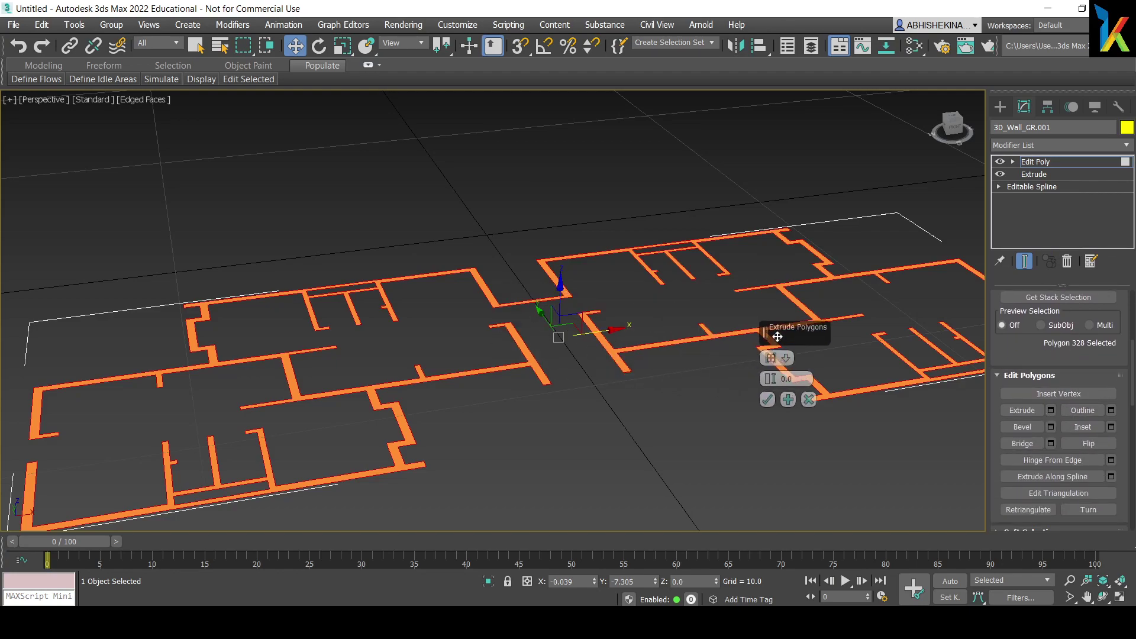
drag(798, 381, 737, 379)
text(1)
key(Return)
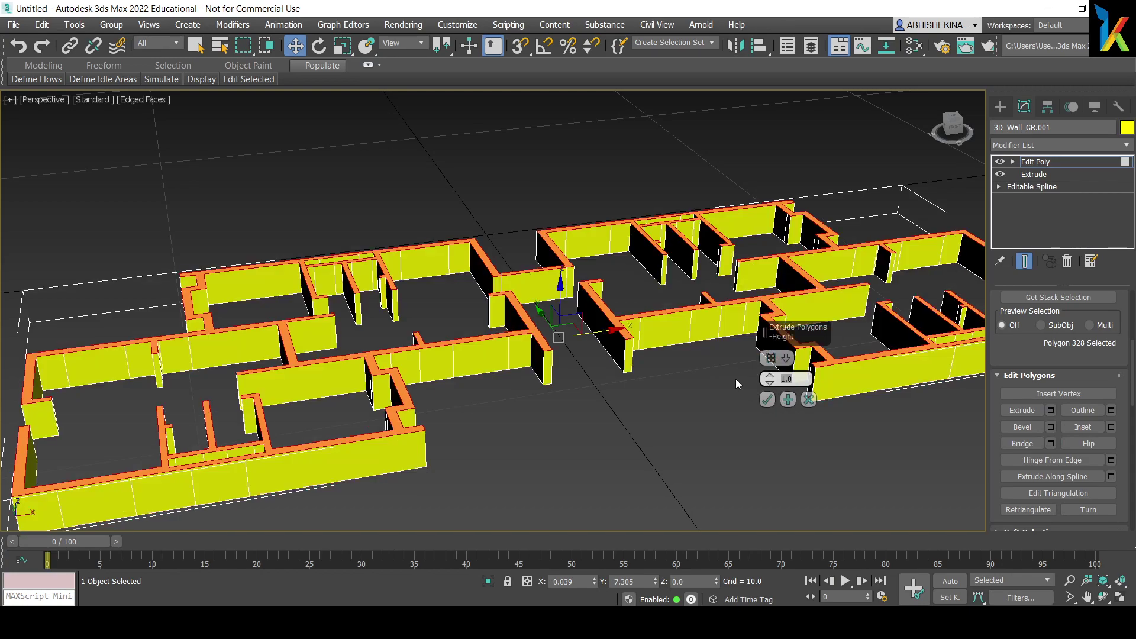
click(788, 405)
click(789, 405)
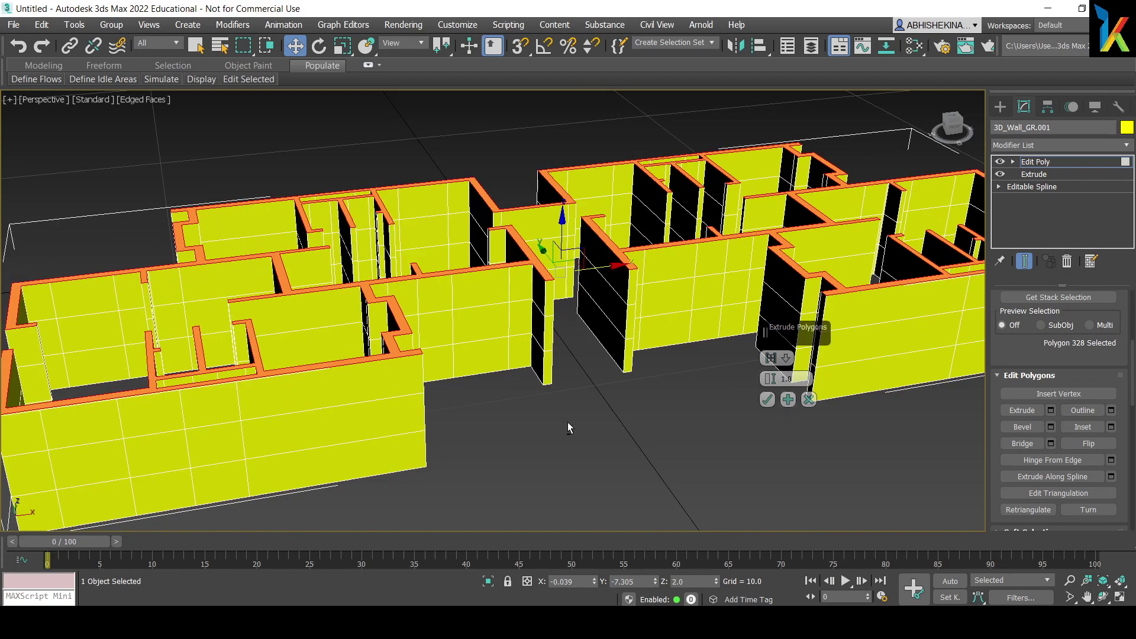
alt+middle_drag(574, 424, 504, 405)
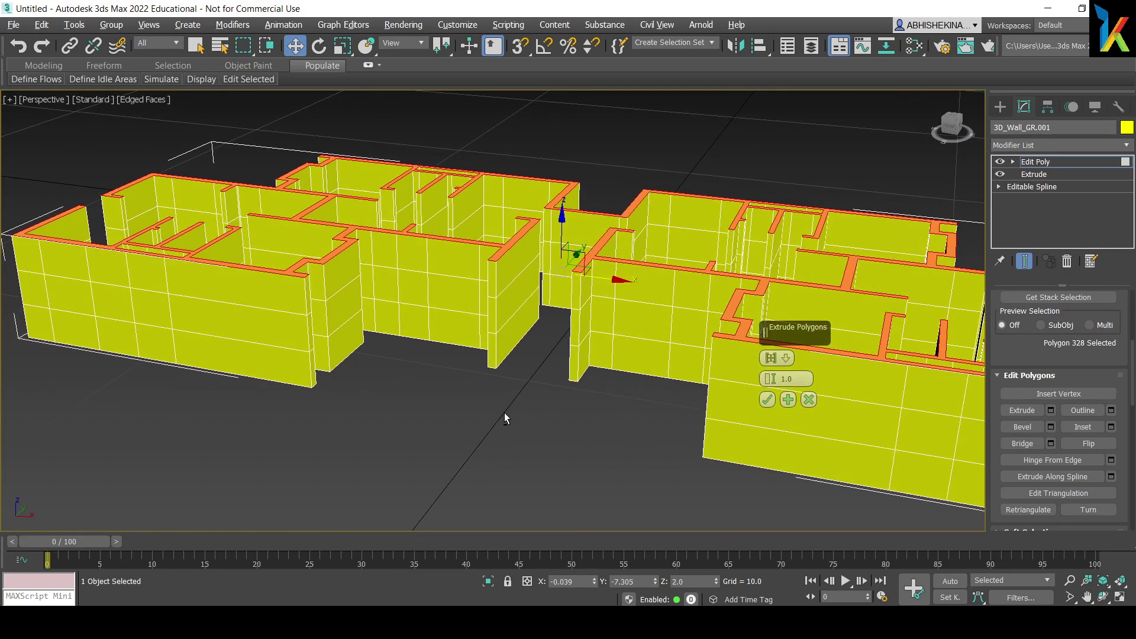
click(768, 402)
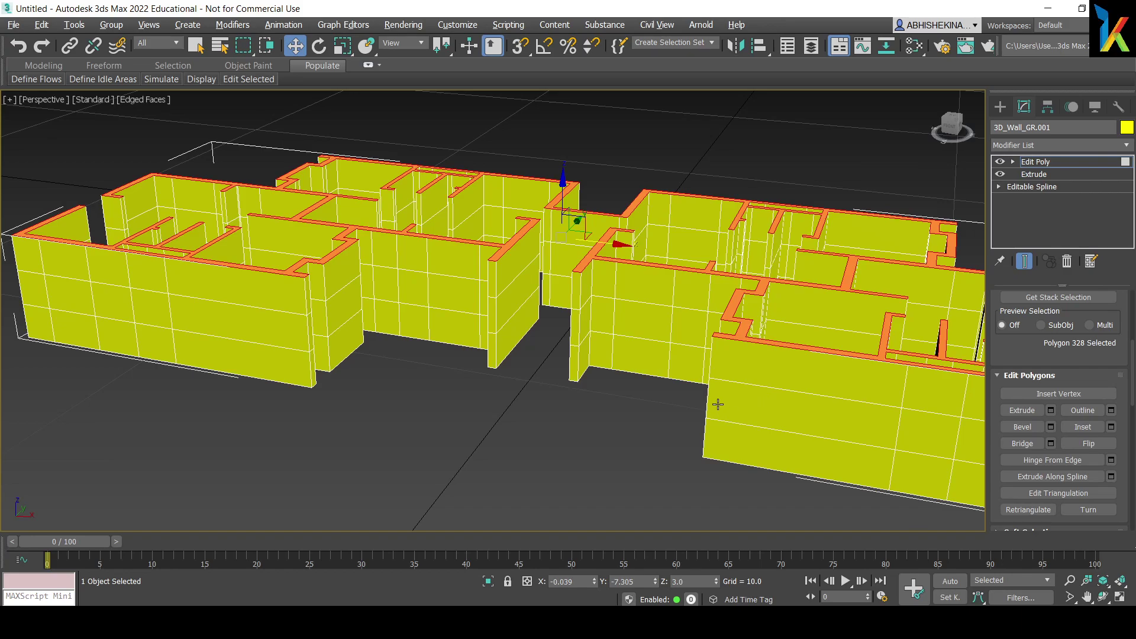
Select four middle-row polygons on the outer walls of both wings and delete them to open windows.
middle_drag(459, 388, 727, 397)
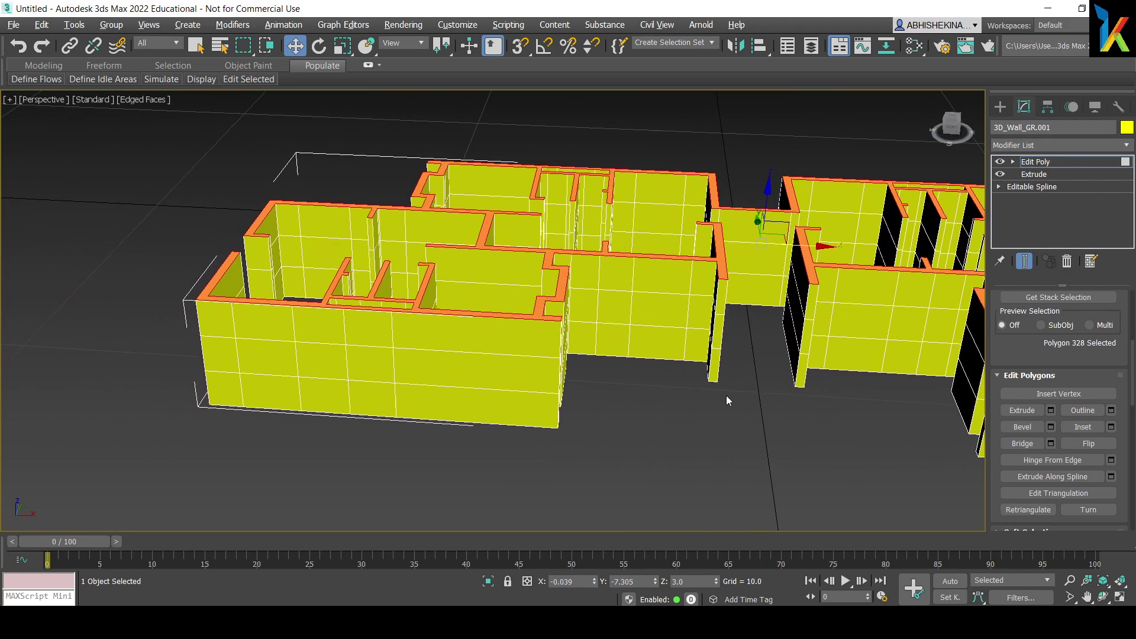
alt+middle_drag(317, 363, 312, 400)
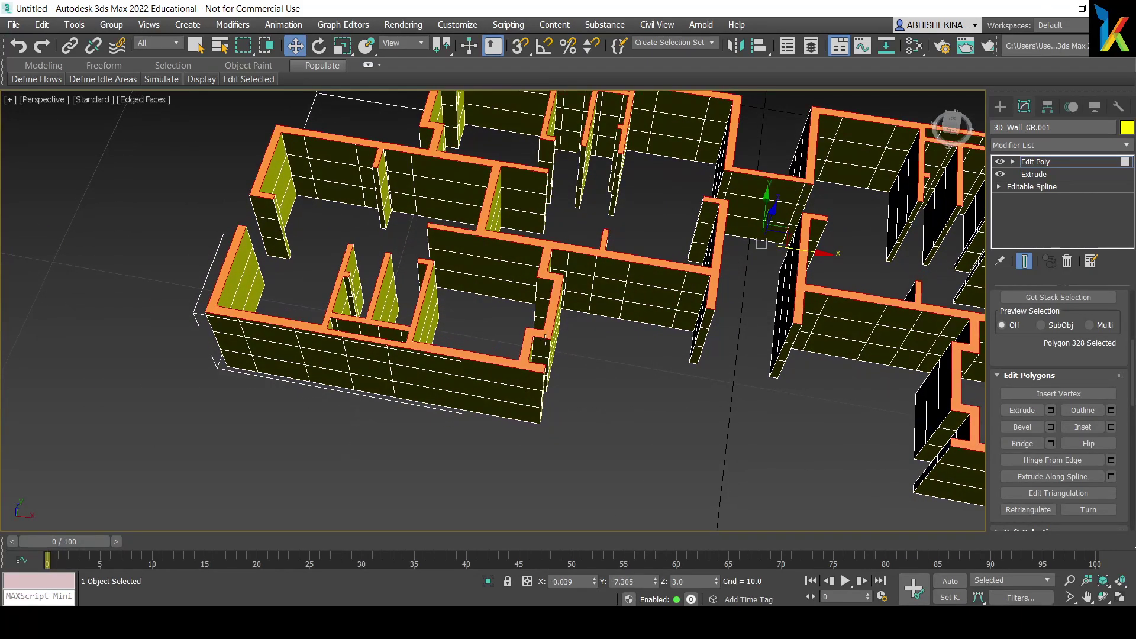
alt+middle_drag(526, 349, 311, 372)
click(284, 389)
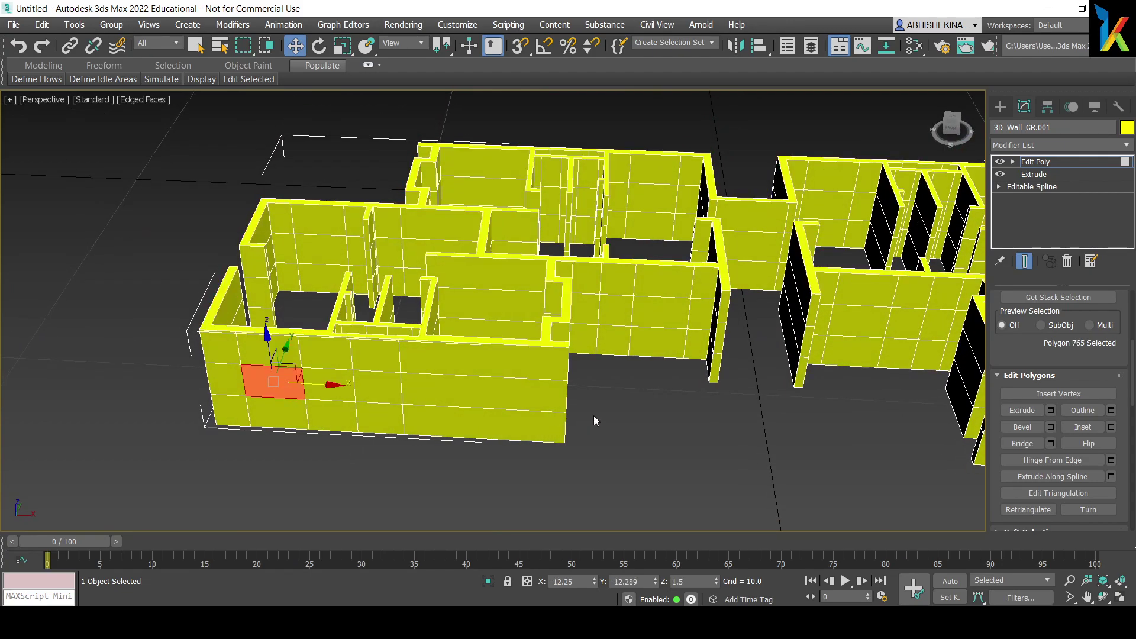
middle_drag(588, 417, 518, 418)
ctrl+click(536, 341)
middle_drag(624, 379, 541, 376)
ctrl+click(567, 357)
alt+middle_drag(669, 421, 665, 452)
ctrl+click(753, 463)
alt+middle_drag(581, 474, 616, 421)
alt+middle_drag(508, 385, 551, 442)
scroll(651, 471, up, 3)
middle_drag(651, 471, 601, 421)
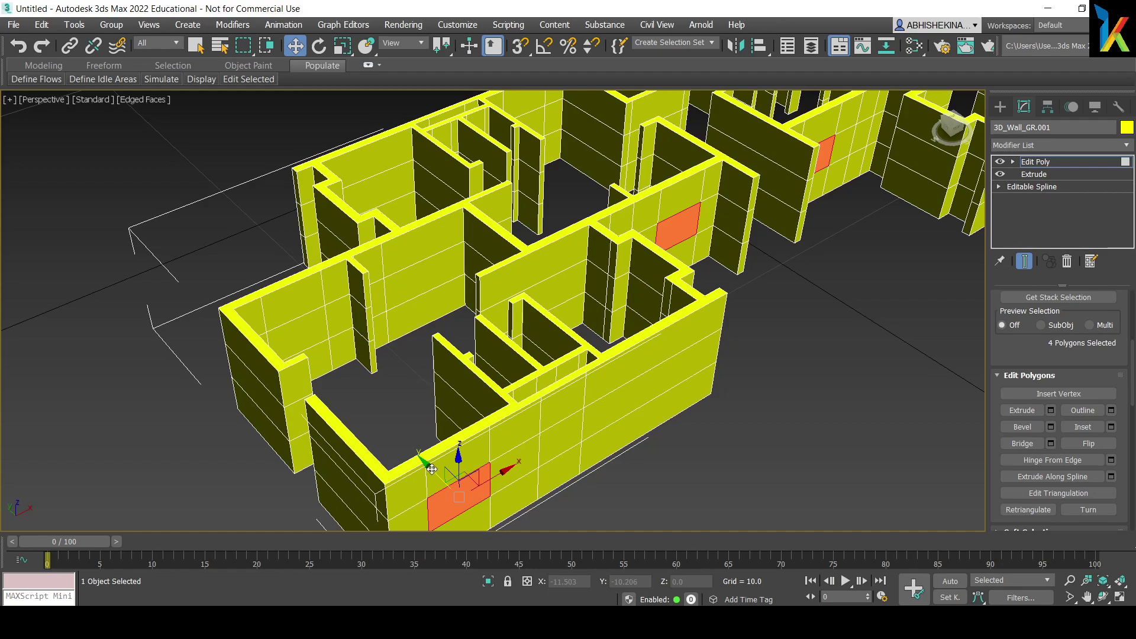
key(Delete)
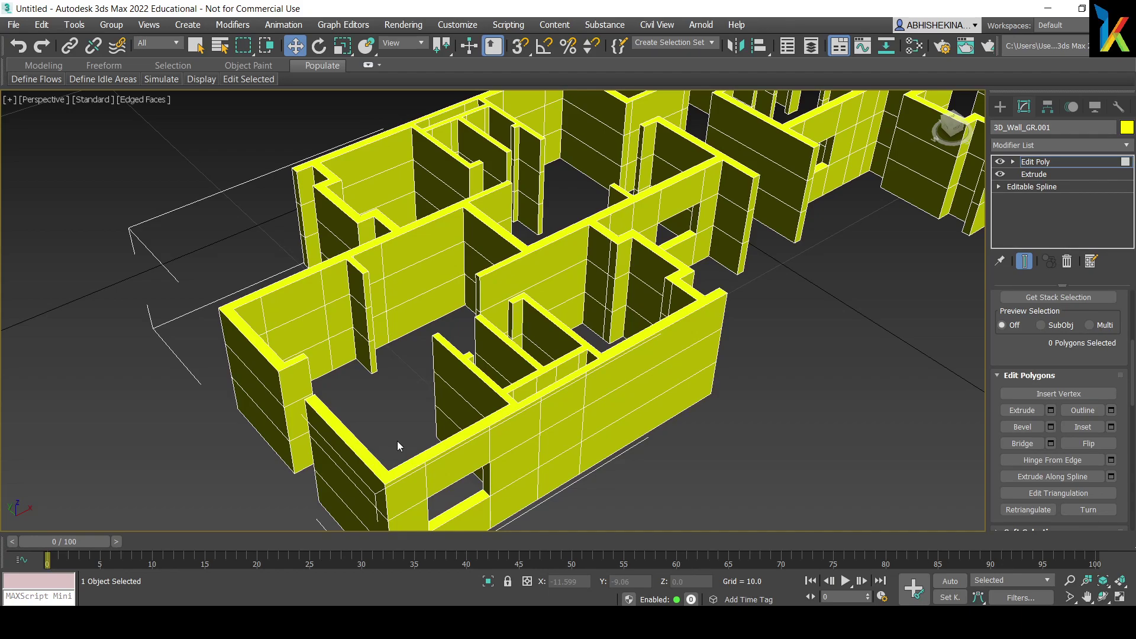
Extrude the top end polygon of the short partition across the doorway to the opposite wall as a lintel, then clear the selection.
middle_drag(642, 422, 523, 398)
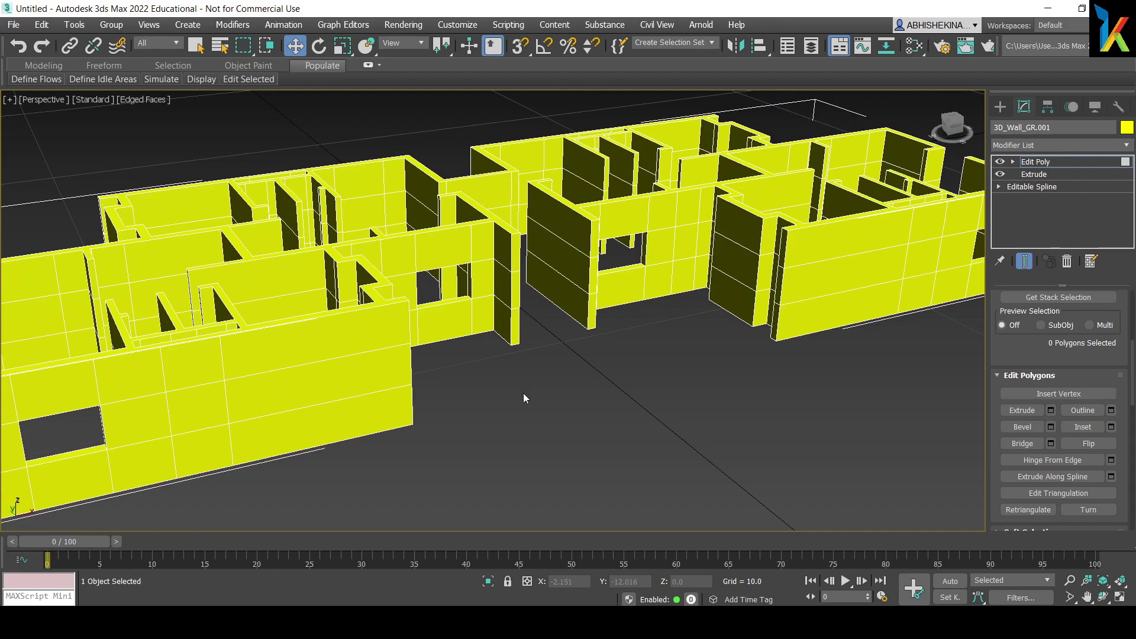
alt+middle_drag(540, 380, 568, 331)
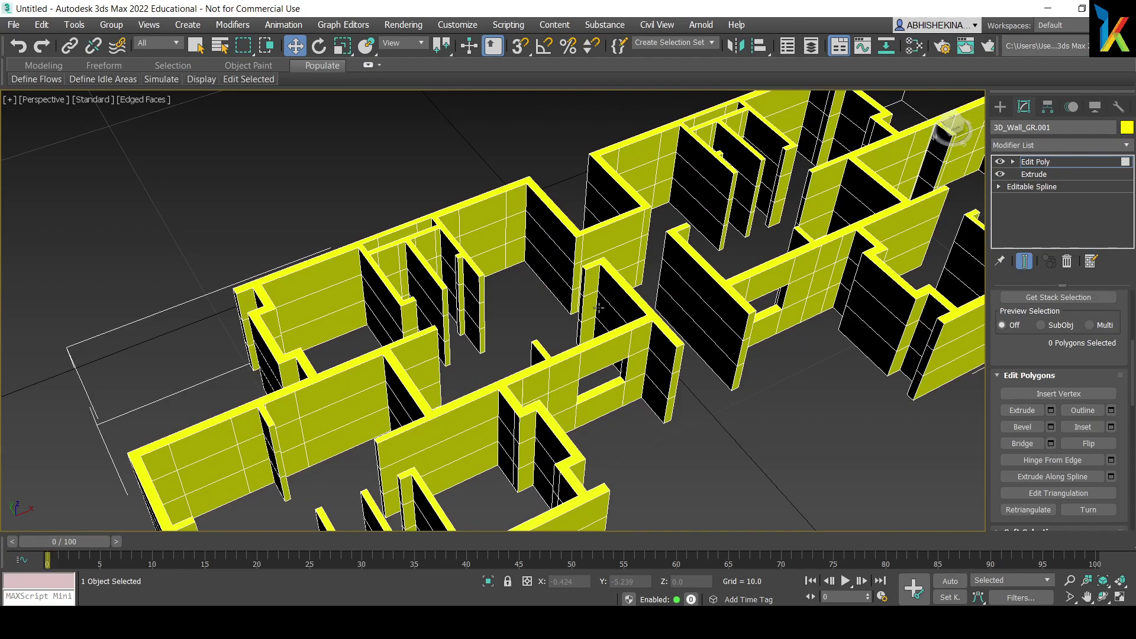
alt+middle_drag(710, 329, 610, 384)
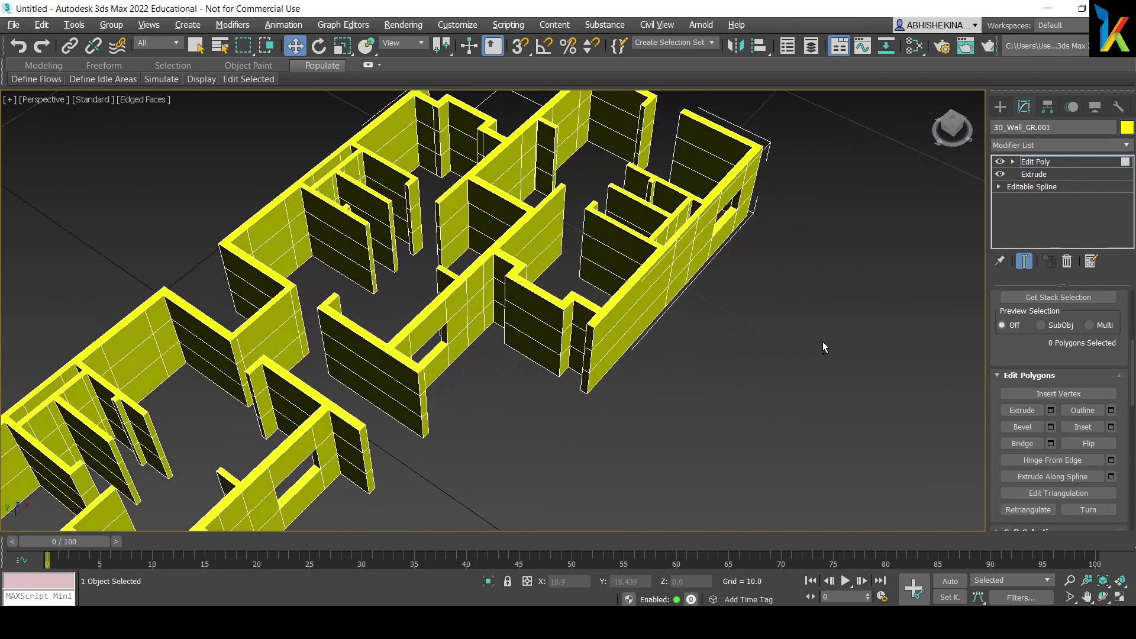
scroll(616, 331, up, 5)
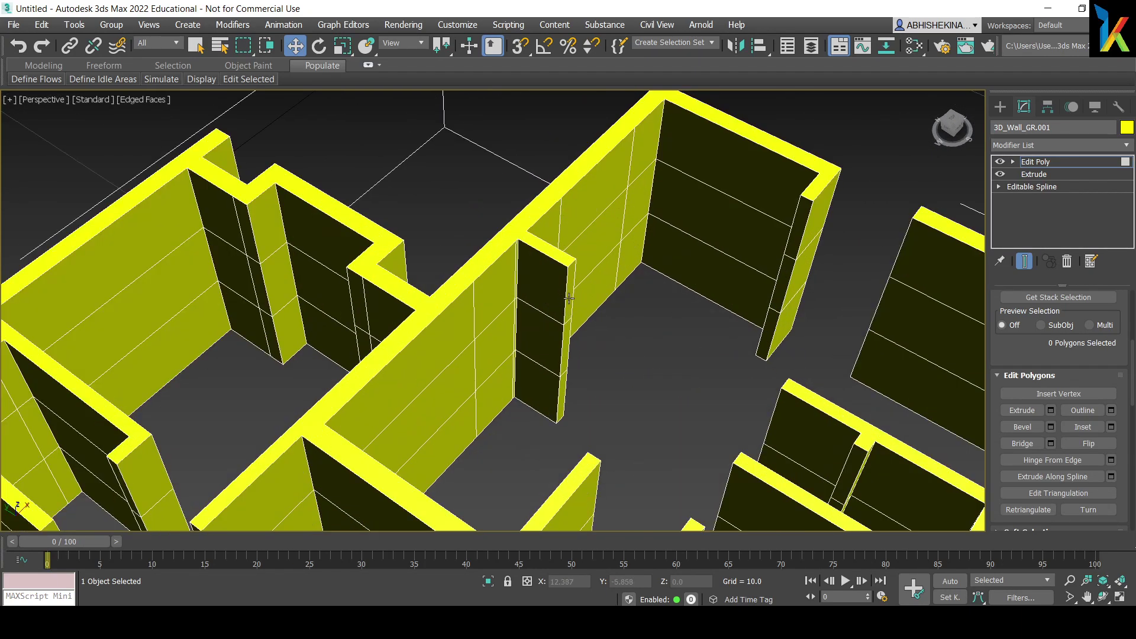
click(570, 299)
alt+middle_drag(571, 299, 537, 408)
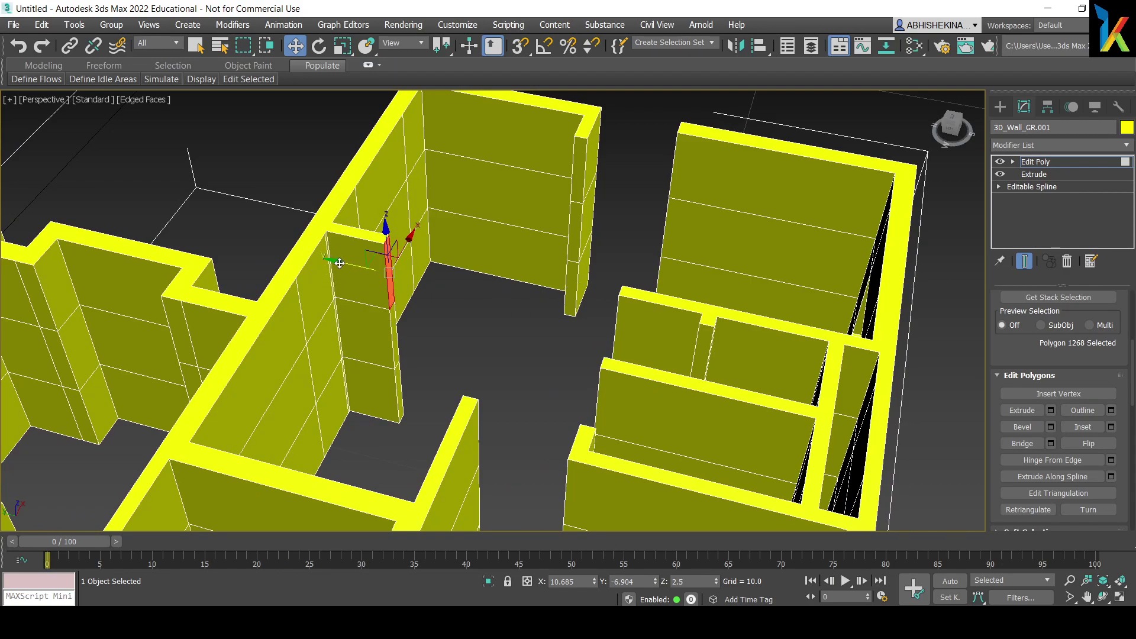
drag(339, 261, 639, 339)
key(ctrl+d)
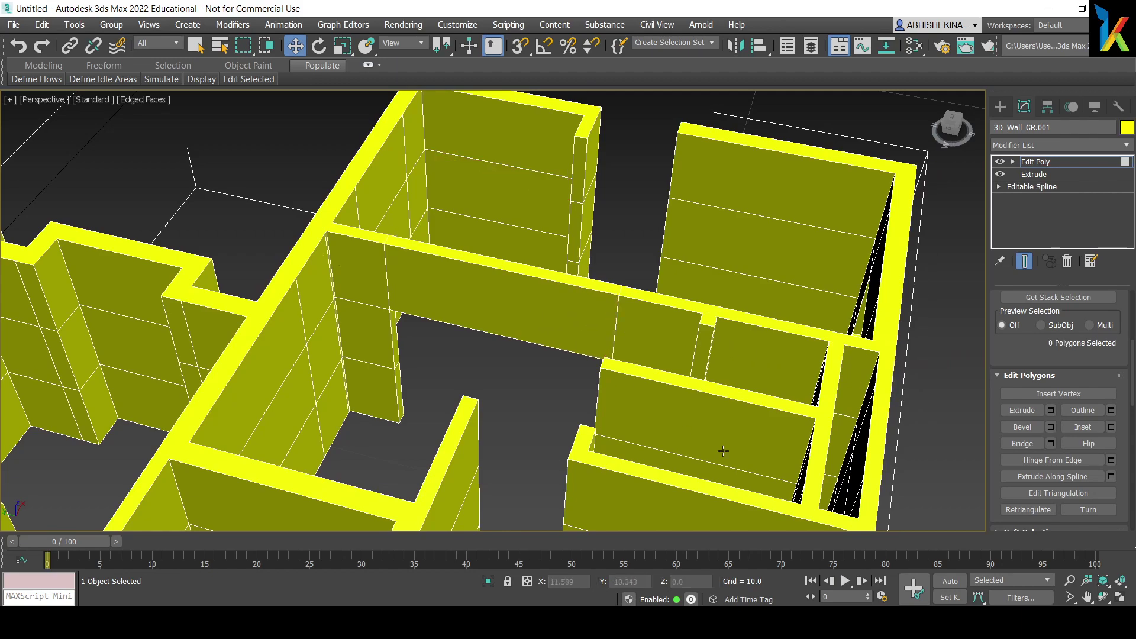
scroll(745, 311, down, 5)
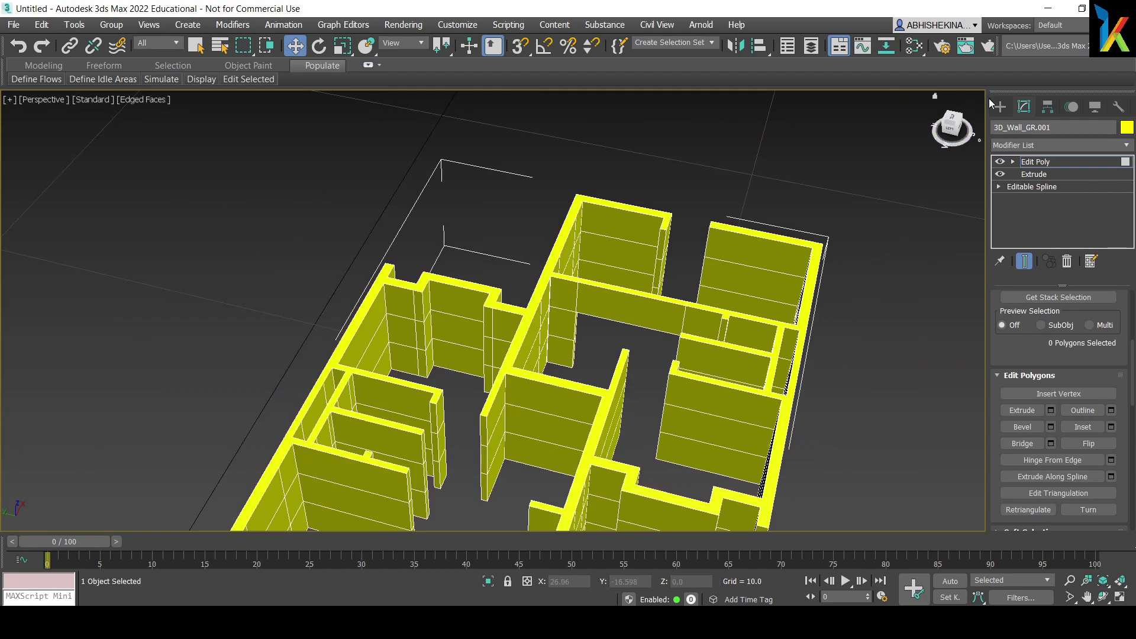
alt+middle_drag(767, 339, 576, 377)
scroll(576, 377, up, 6)
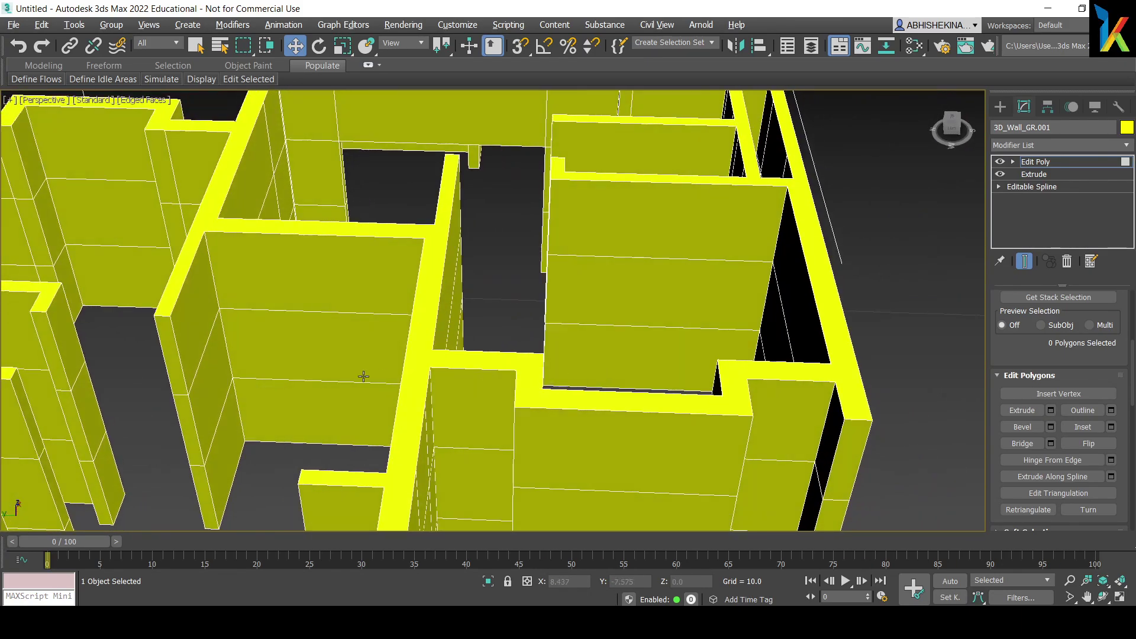
alt+middle_drag(364, 376, 340, 343)
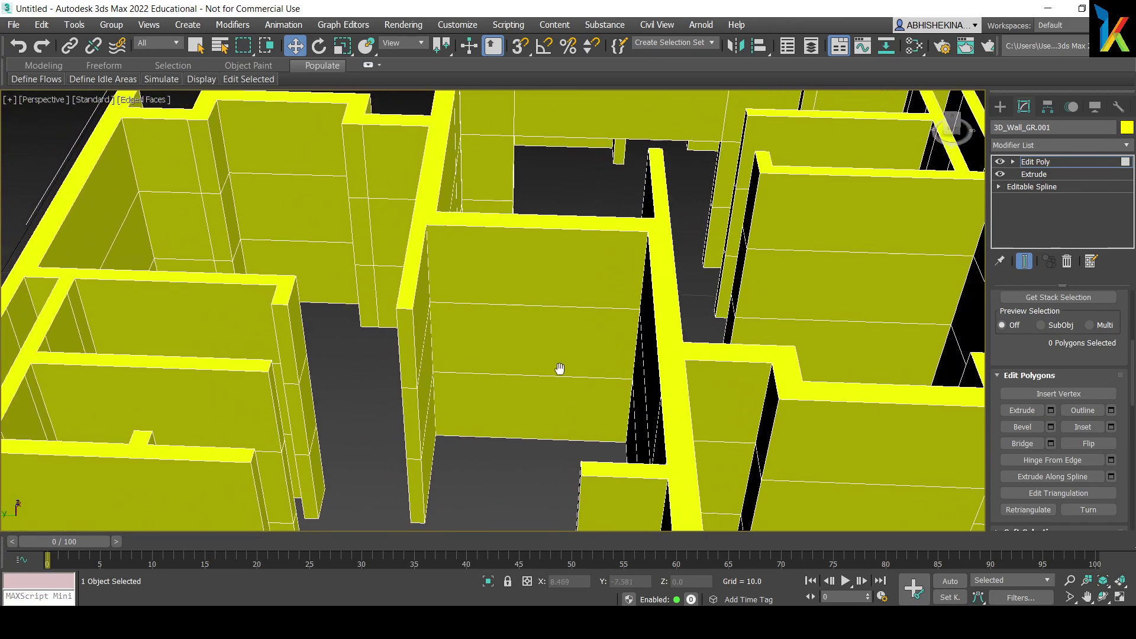
Extrude the top end polygon of the next partition across the doorway as a second lintel, then leave polygon editing.
click(300, 333)
drag(247, 330, 367, 355)
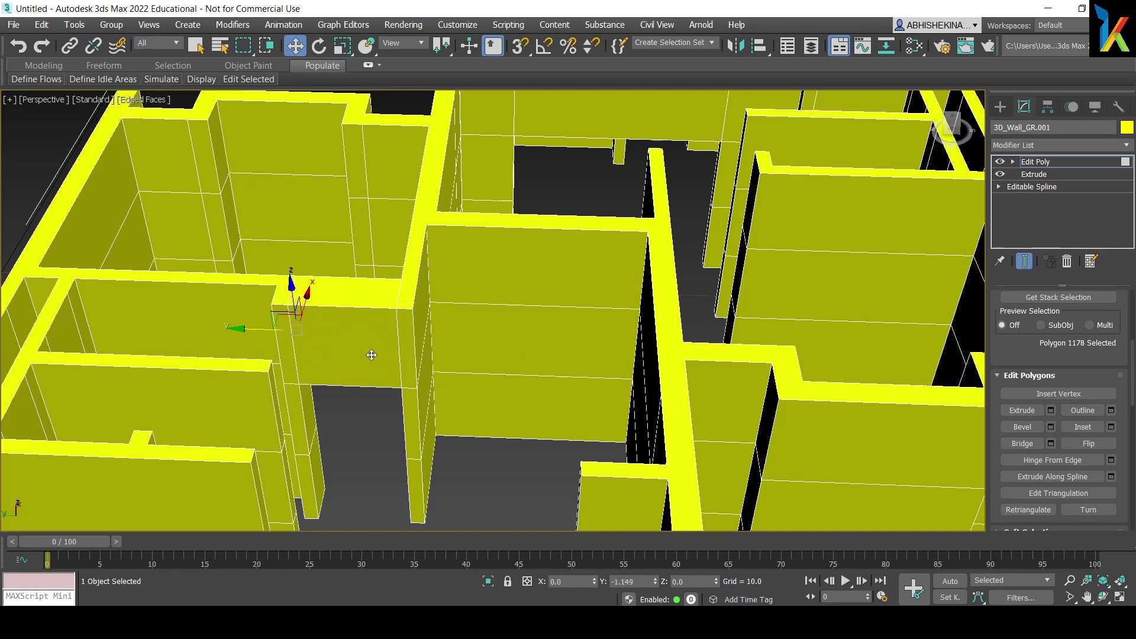
key(ctrl+d)
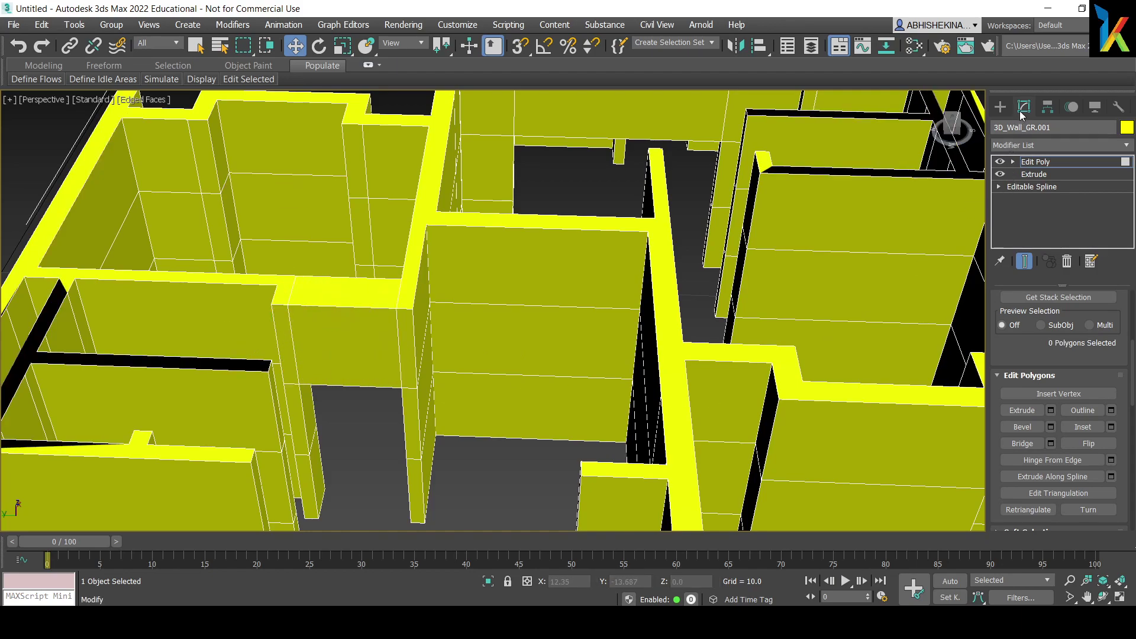
click(1000, 106)
Add a Smooth modifier above Edit Poly to correct the black shading on the wall tops.
scroll(290, 388, down, 5)
scroll(310, 346, up, 2)
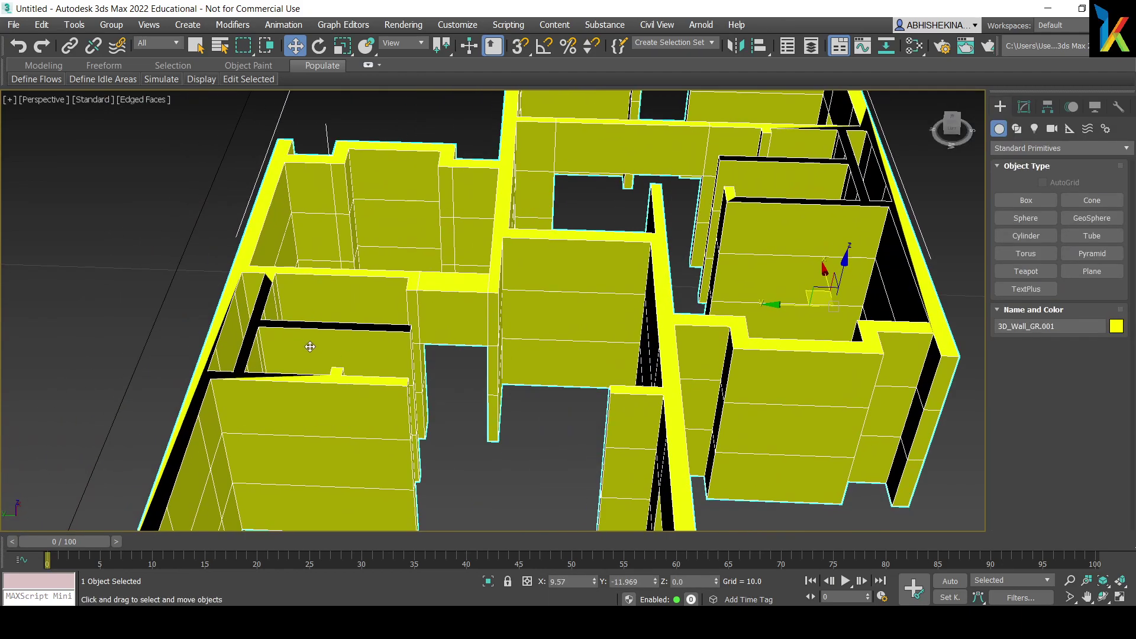
scroll(310, 347, up, 3)
alt+middle_drag(325, 335, 207, 389)
scroll(634, 198, up, 4)
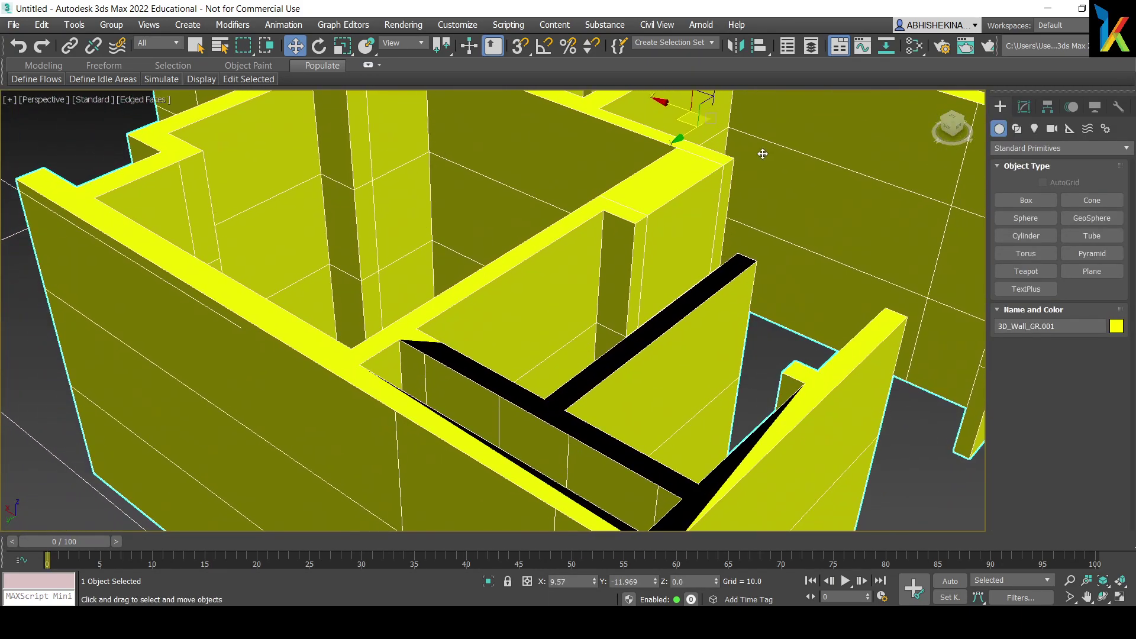
scroll(497, 381, up, 2)
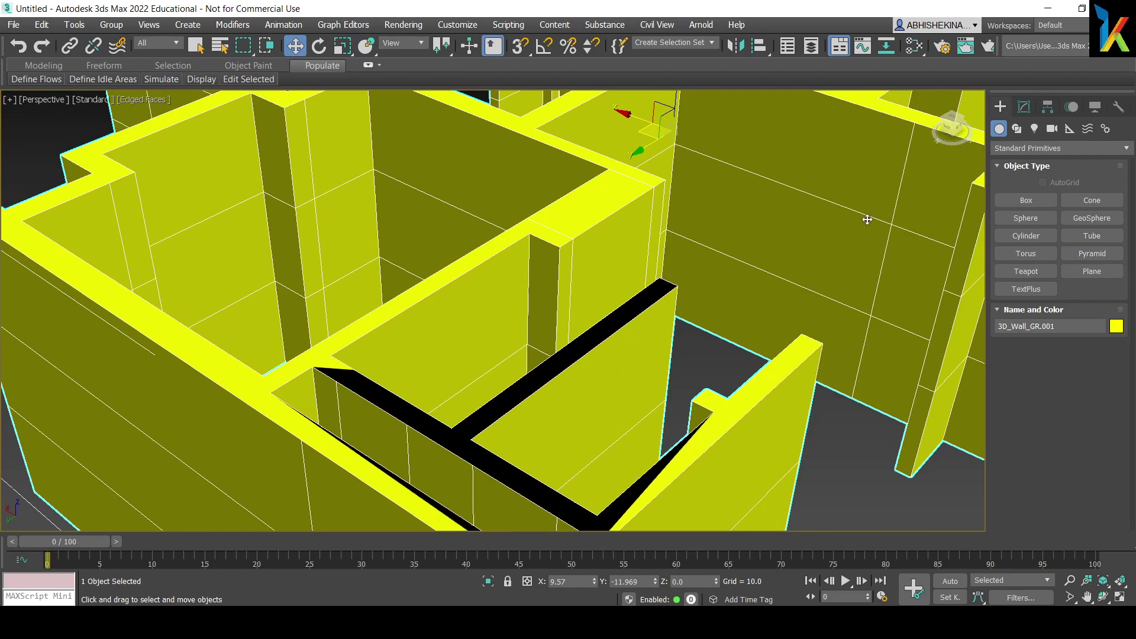
click(1024, 107)
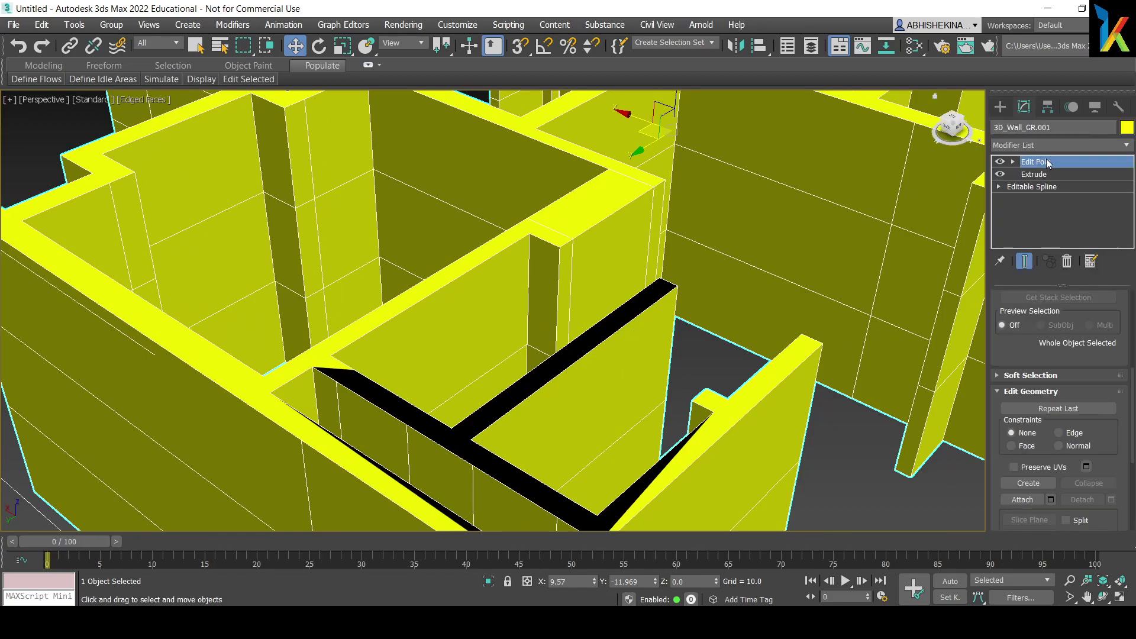
click(1047, 144)
scroll(1034, 214, down, 6)
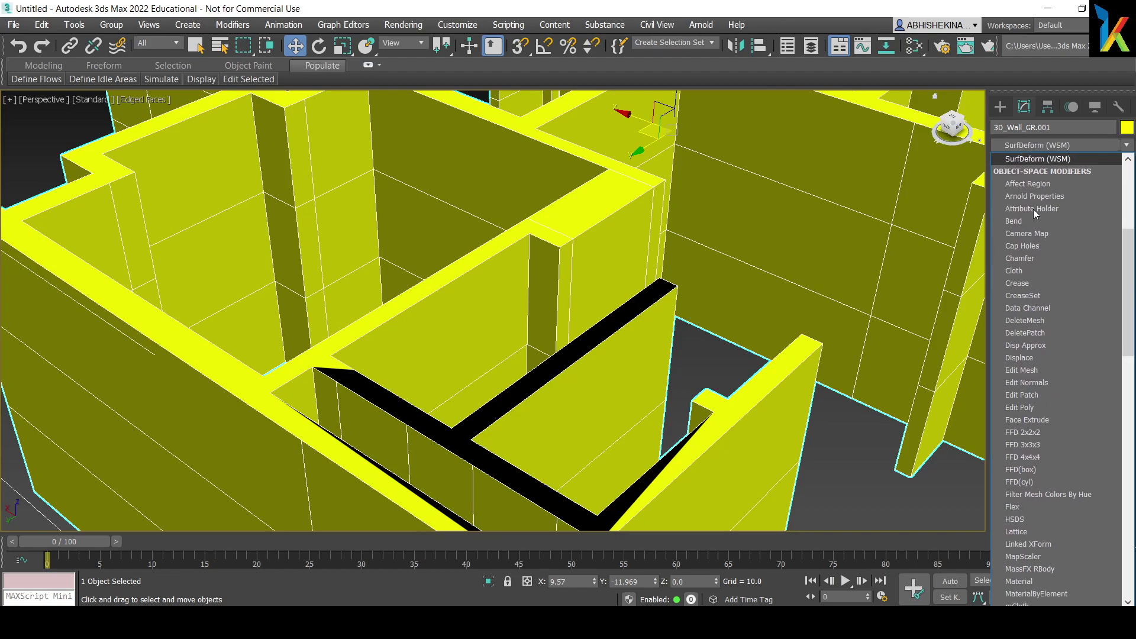
text(sh)
scroll(1033, 208, down, 1)
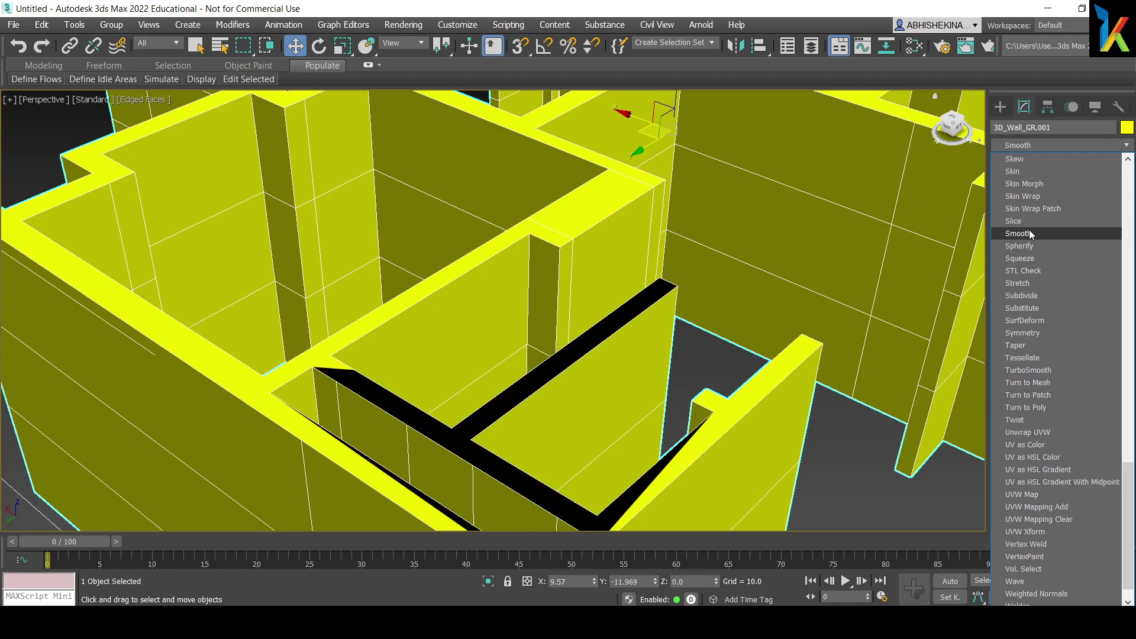
click(1030, 233)
Examine the smoothed walls, door lintels and window openings across the whole floor plan from several angles.
scroll(562, 470, up, 5)
middle_drag(499, 474, 438, 520)
scroll(579, 356, down, 5)
alt+middle_drag(579, 356, 520, 451)
scroll(352, 452, up, 2)
middle_drag(353, 452, 592, 354)
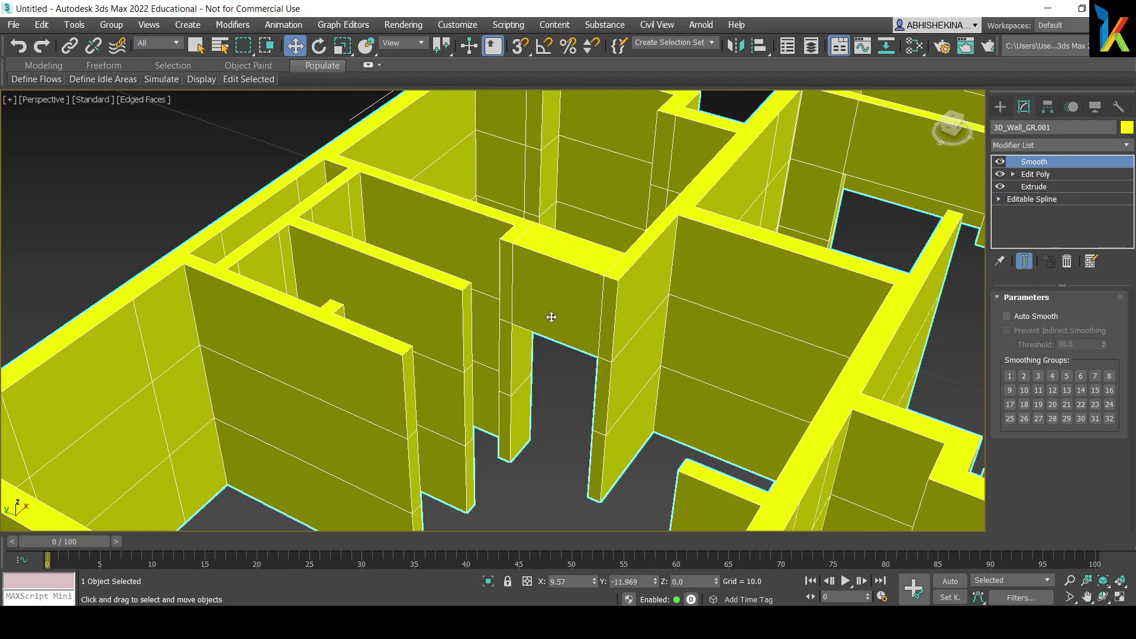
scroll(562, 364, down, 4)
scroll(553, 392, up, 2)
scroll(539, 343, up, 3)
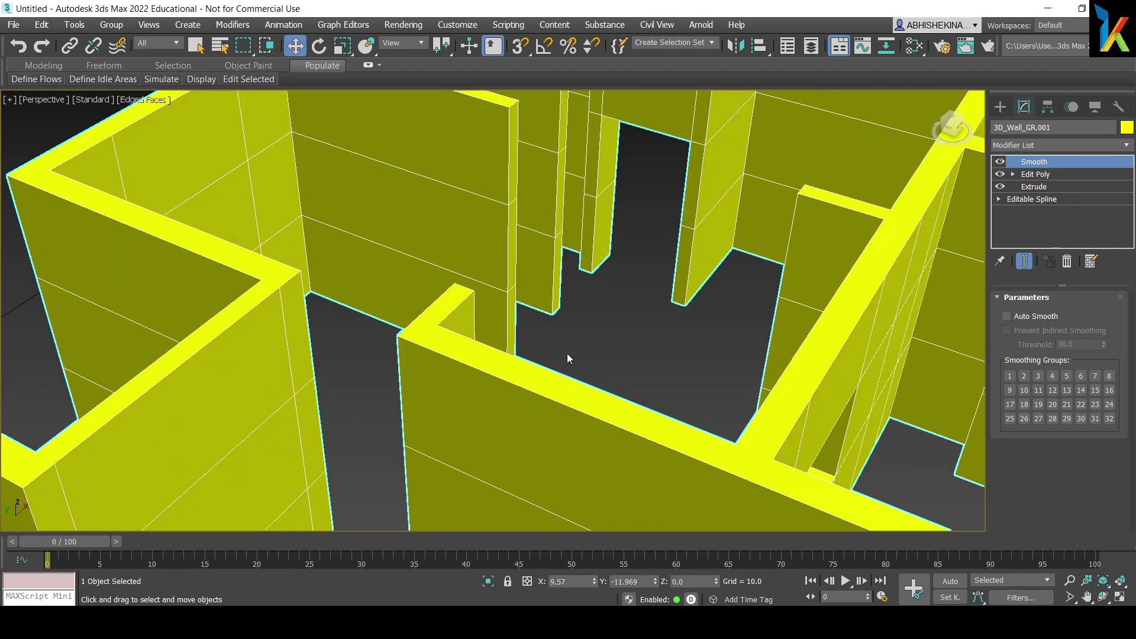
scroll(558, 353, down, 3)
scroll(520, 451, up, 2)
middle_drag(681, 399, 341, 491)
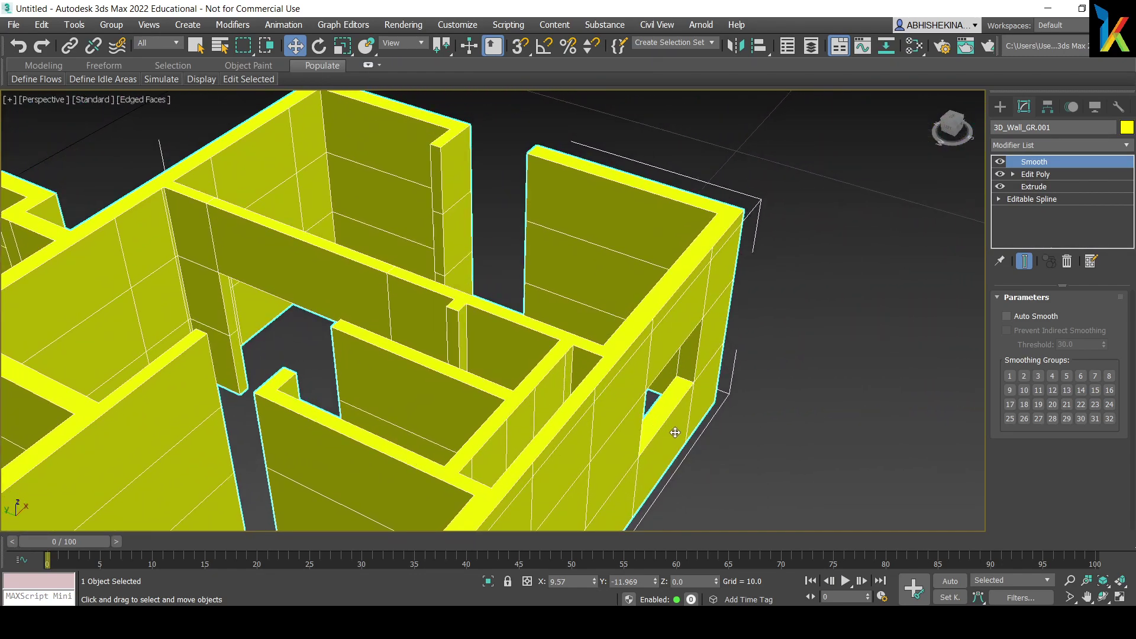
scroll(675, 433, down, 5)
alt+middle_drag(710, 425, 657, 428)
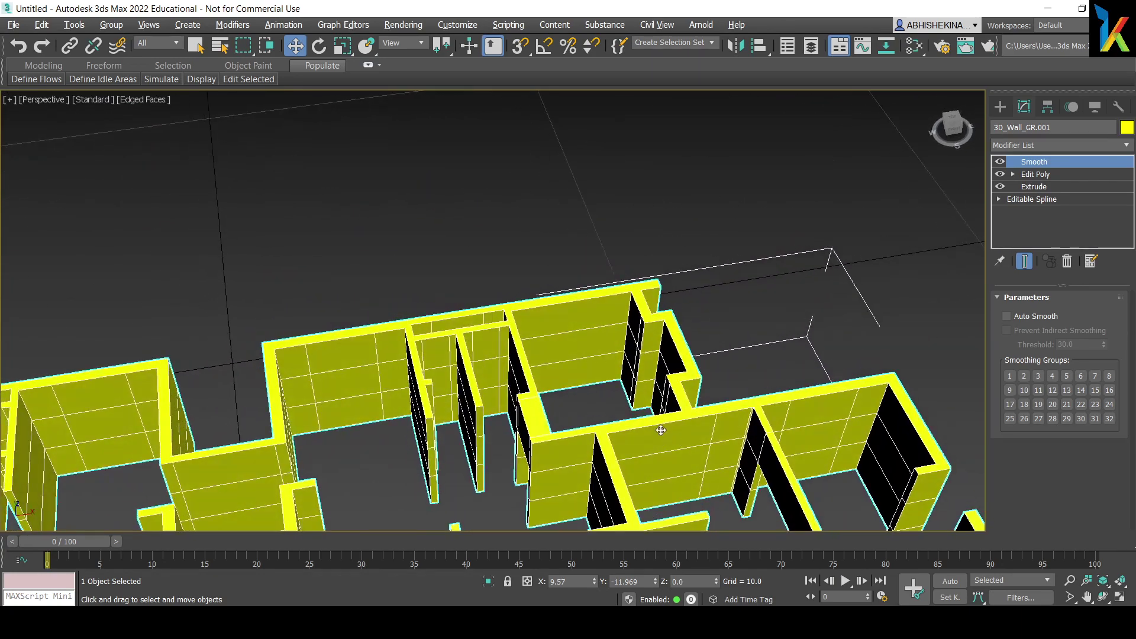
Select a middle-row wall polygon in the Edit Poly modifier, then leave sub-object editing and inspect the whole wall model.
click(1013, 174)
click(1039, 224)
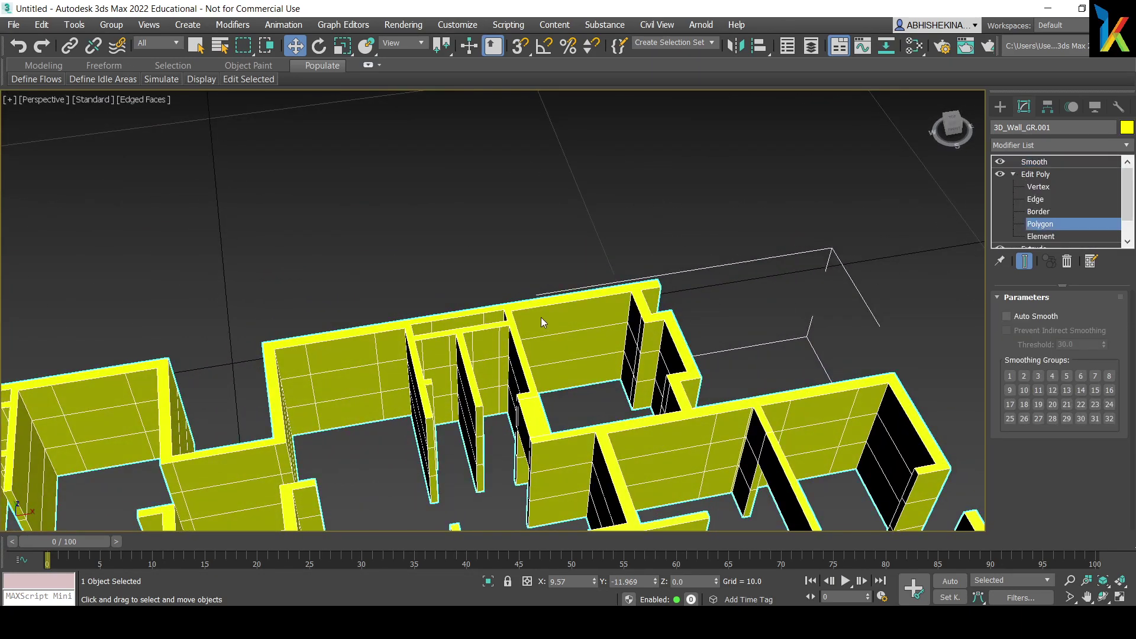
click(564, 345)
alt+middle_drag(563, 345, 961, 292)
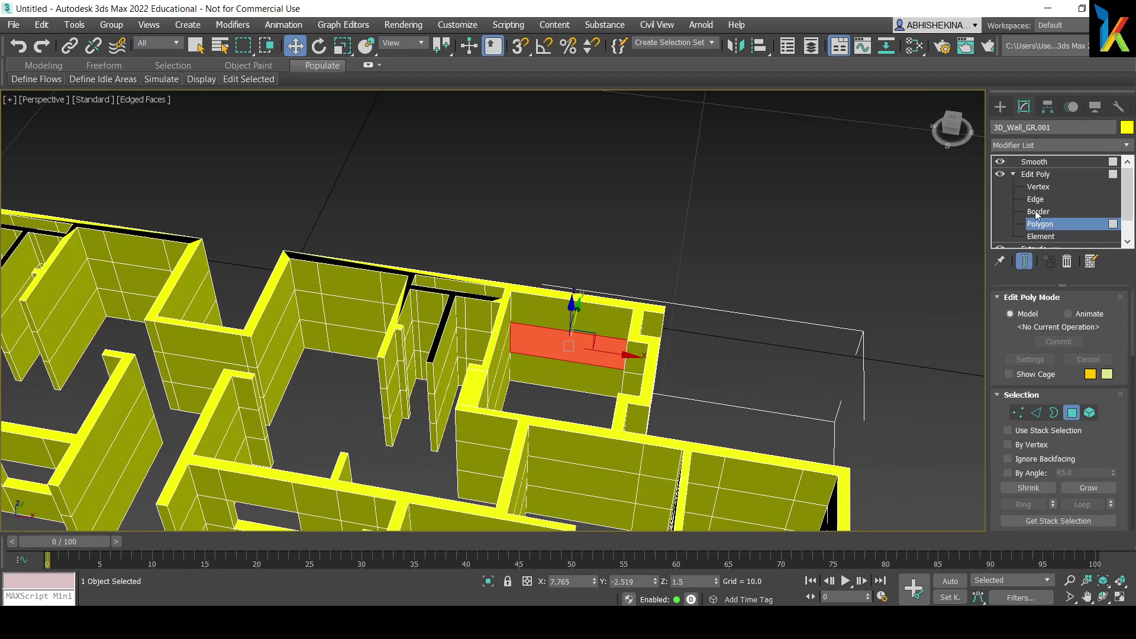
click(1000, 162)
scroll(617, 337, up, 2)
alt+middle_drag(617, 337, 581, 342)
drag(571, 329, 615, 299)
alt+middle_drag(615, 299, 661, 369)
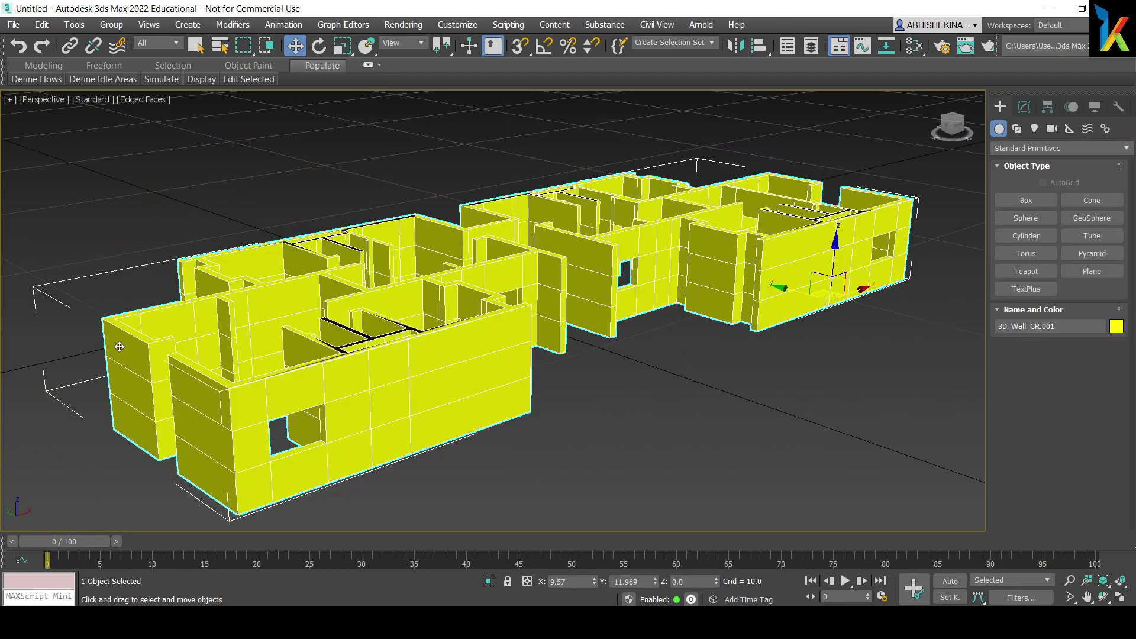